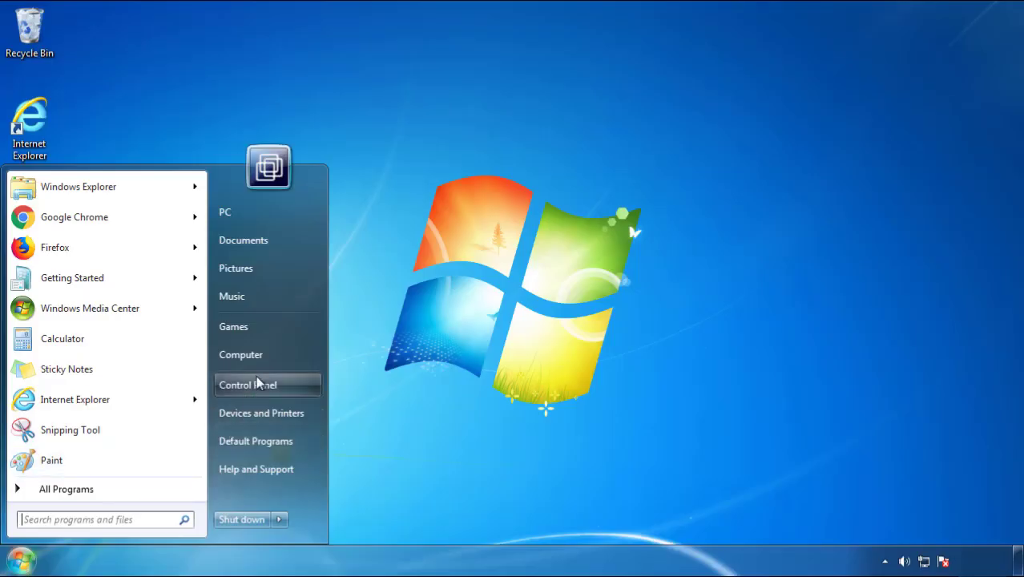
Open Programs and Features and sort installed programs by Installed On, newest first.
left_click(256, 383)
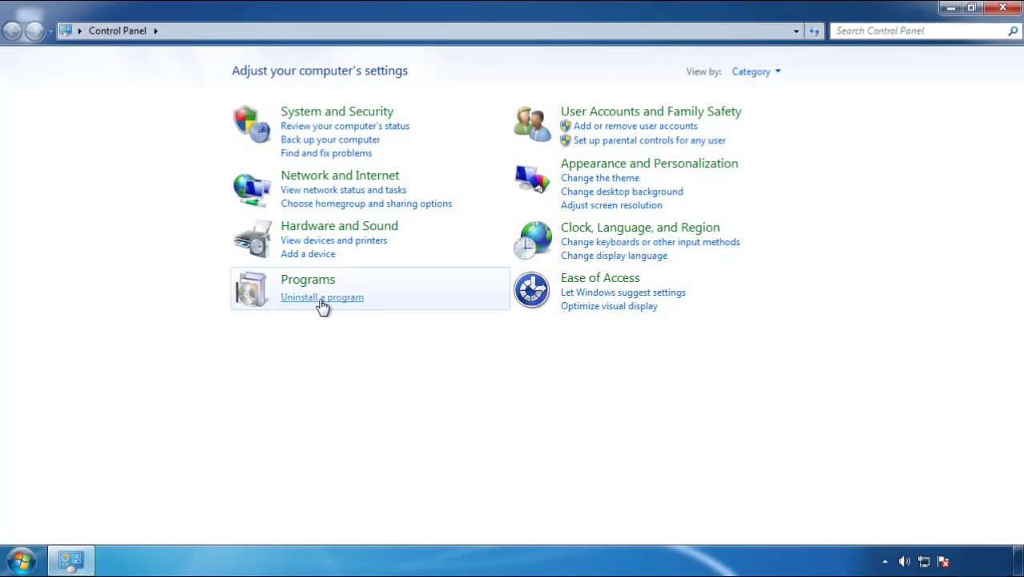
left_click(321, 306)
left_click(605, 152)
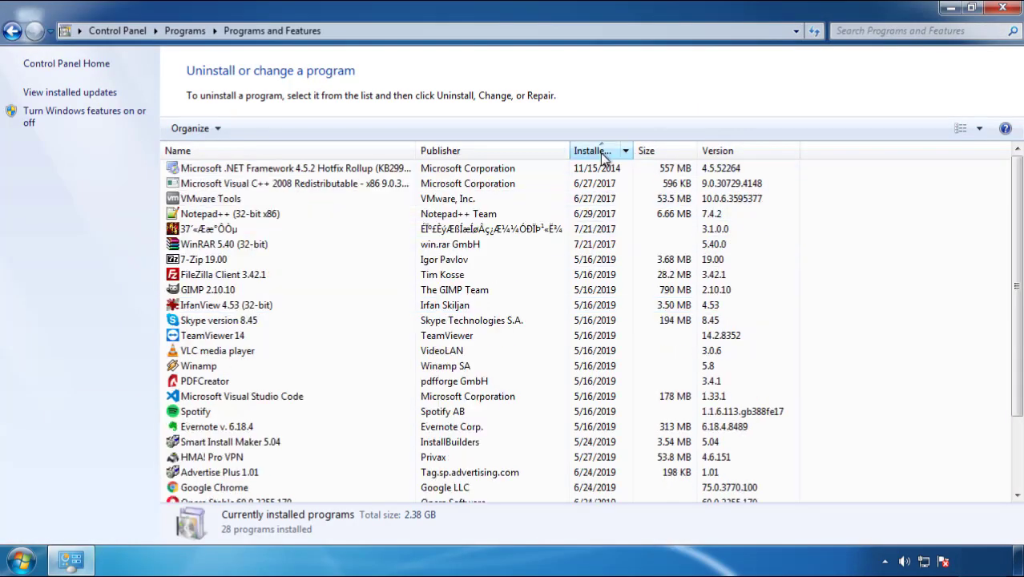
left_click(602, 153)
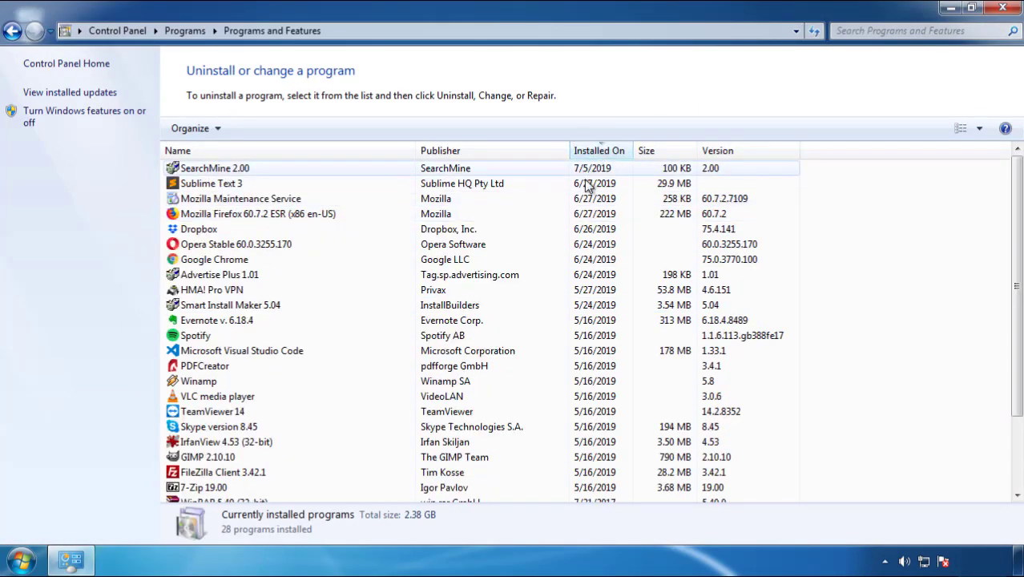
Uninstall SearchMine 2.00 and finish its uninstaller.
left_click(217, 173)
left_click(254, 128)
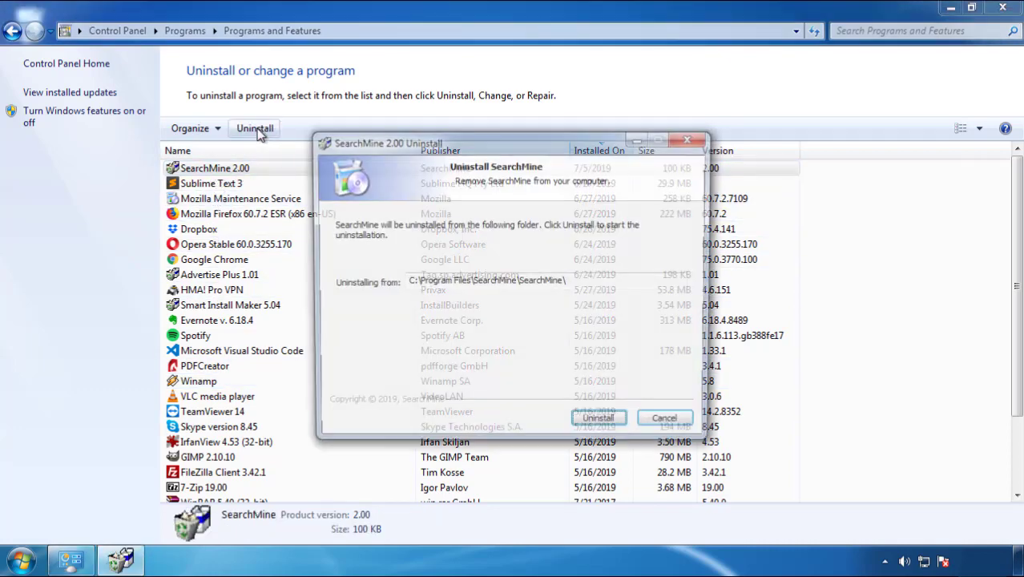
left_click(595, 424)
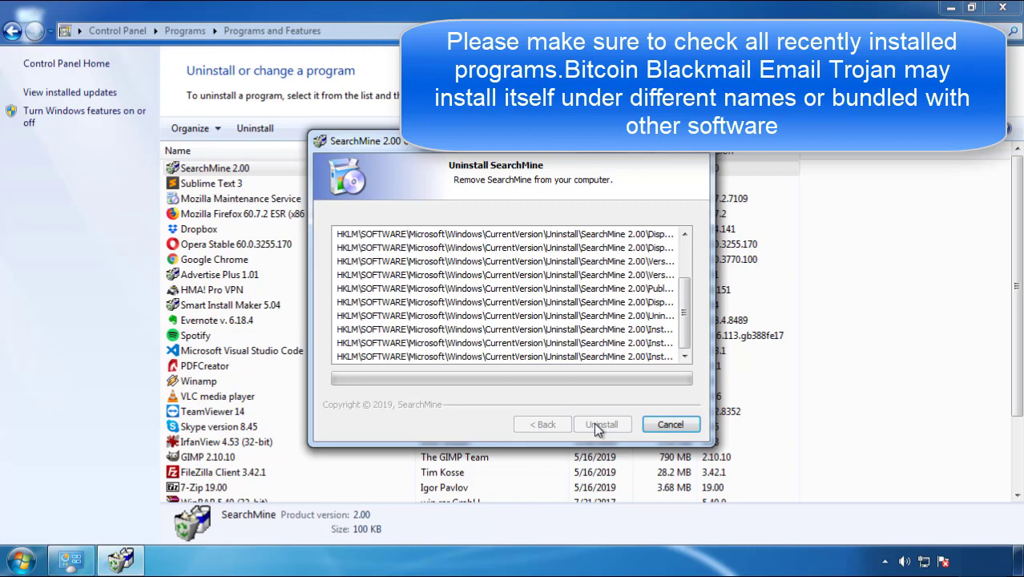
left_click(597, 424)
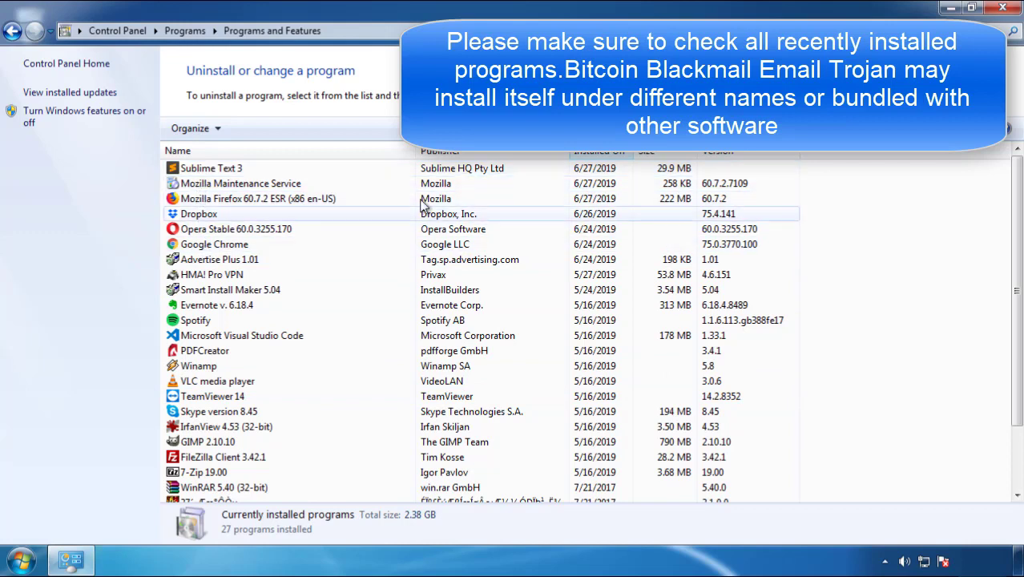
Close the programs list and restart Windows from the Start menu's Shut down options.
left_click(1005, 10)
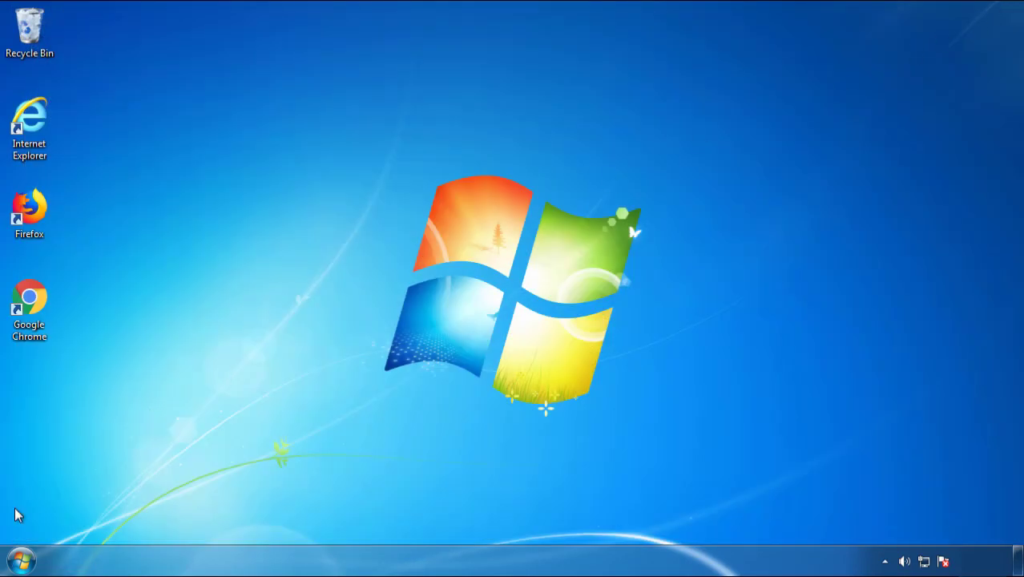
left_click(20, 561)
left_click(278, 519)
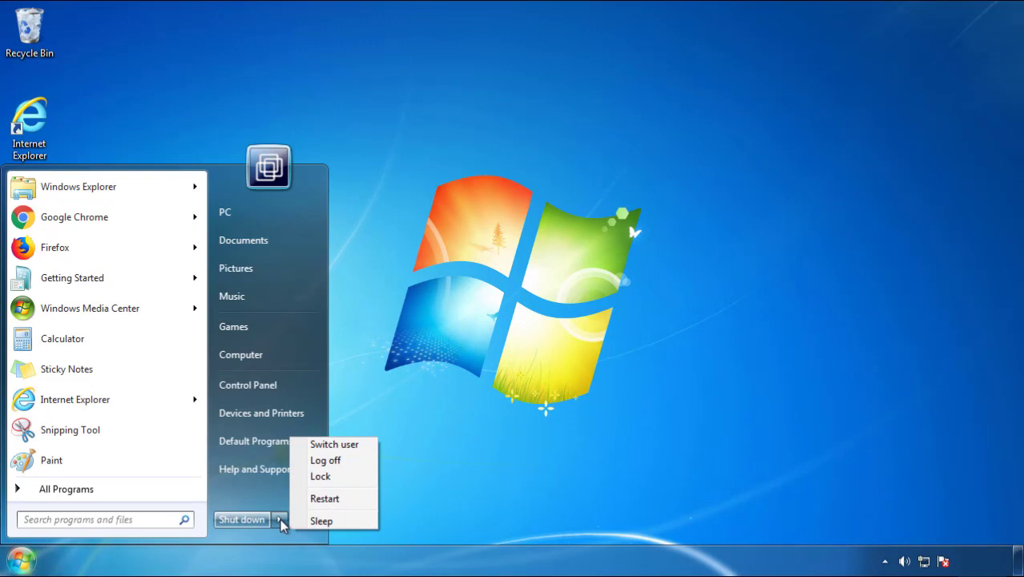
left_click(531, 469)
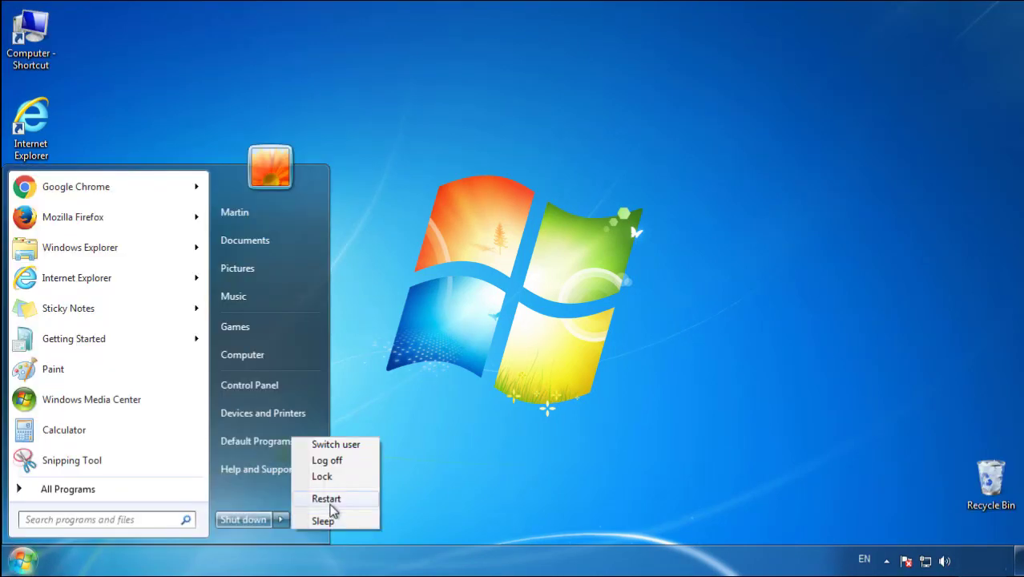
left_click(330, 503)
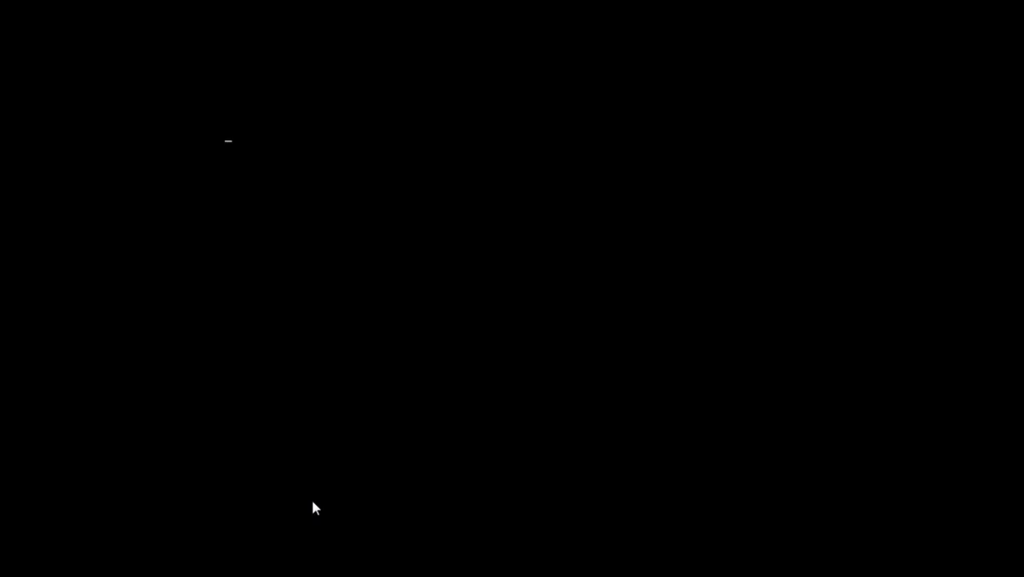
Boot into Safe Mode from the F8 advanced boot options.
key("F8")
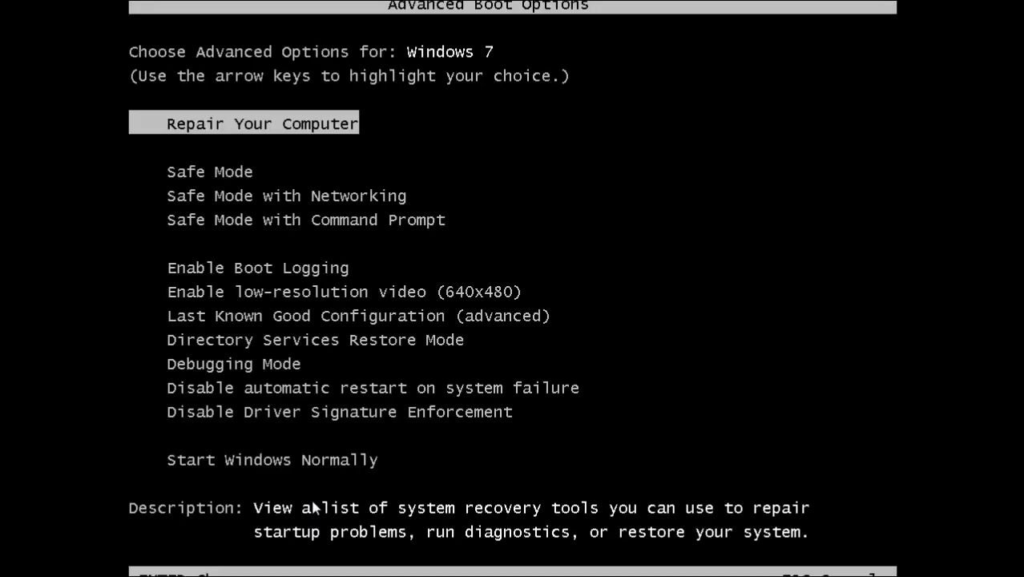
key("Down")
key("Return")
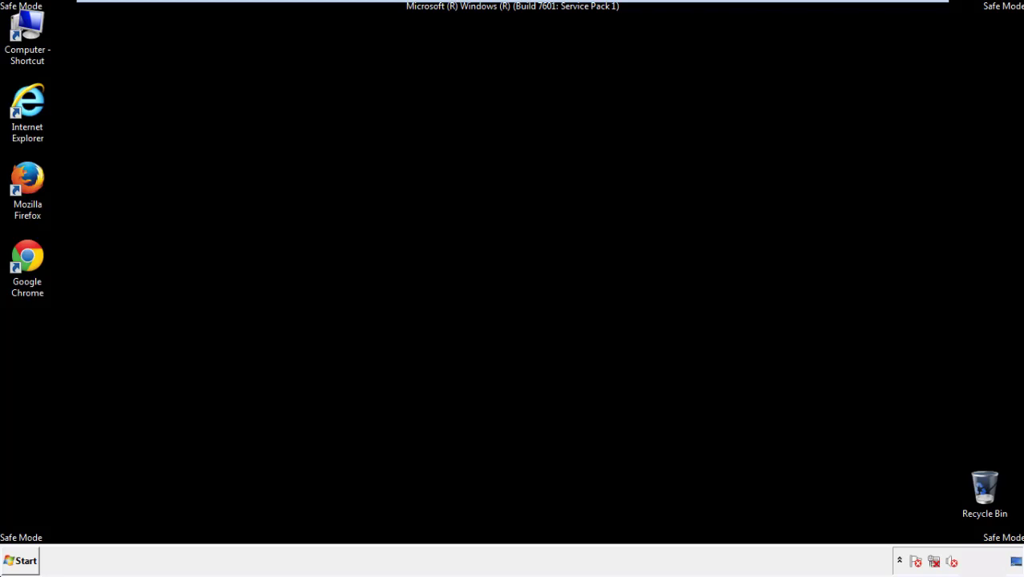
Launch Firefox, decline the default-browser prompt, and make the Menu Bar visible.
double_click(37, 187)
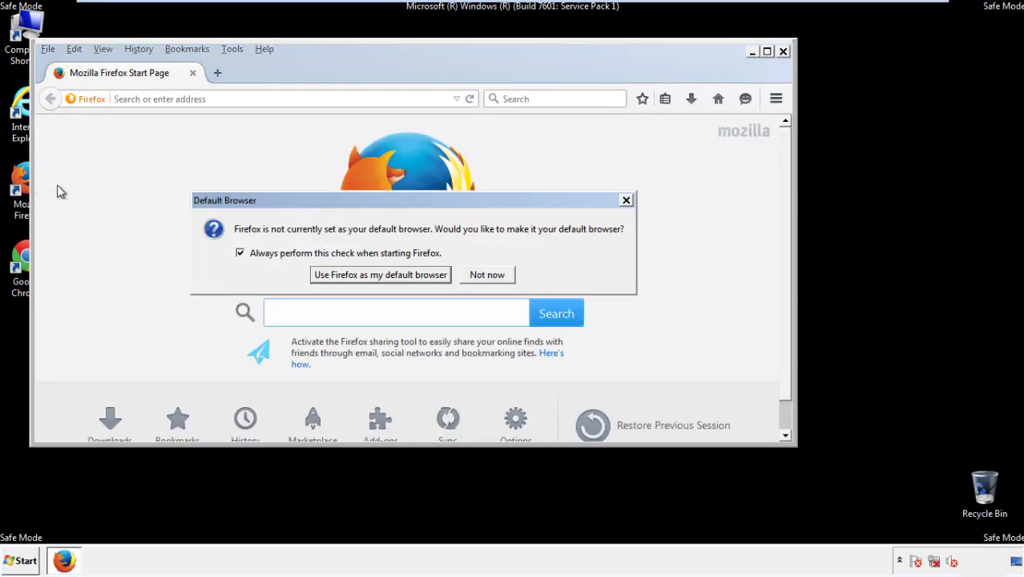
left_click(489, 274)
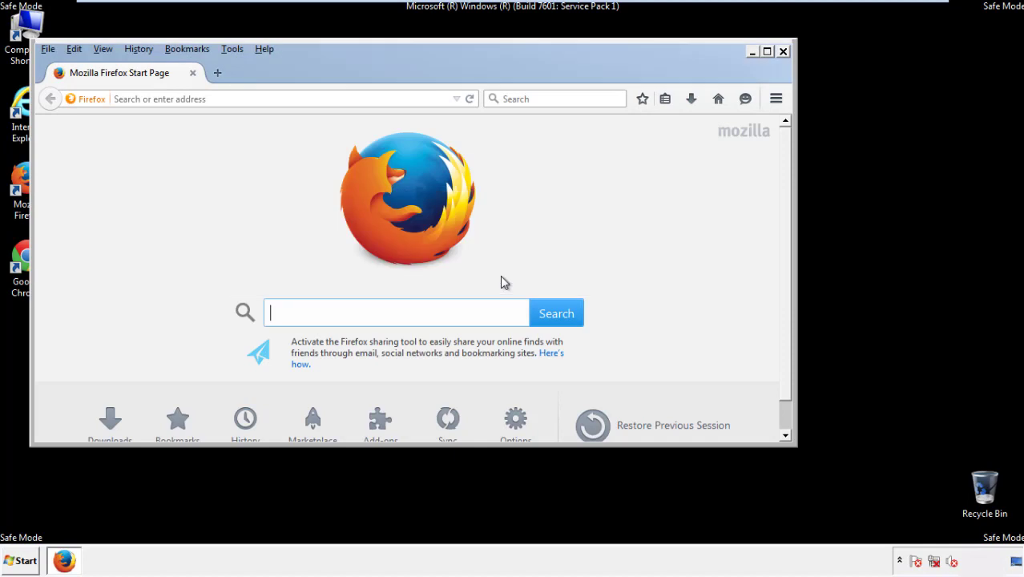
right_click(313, 69)
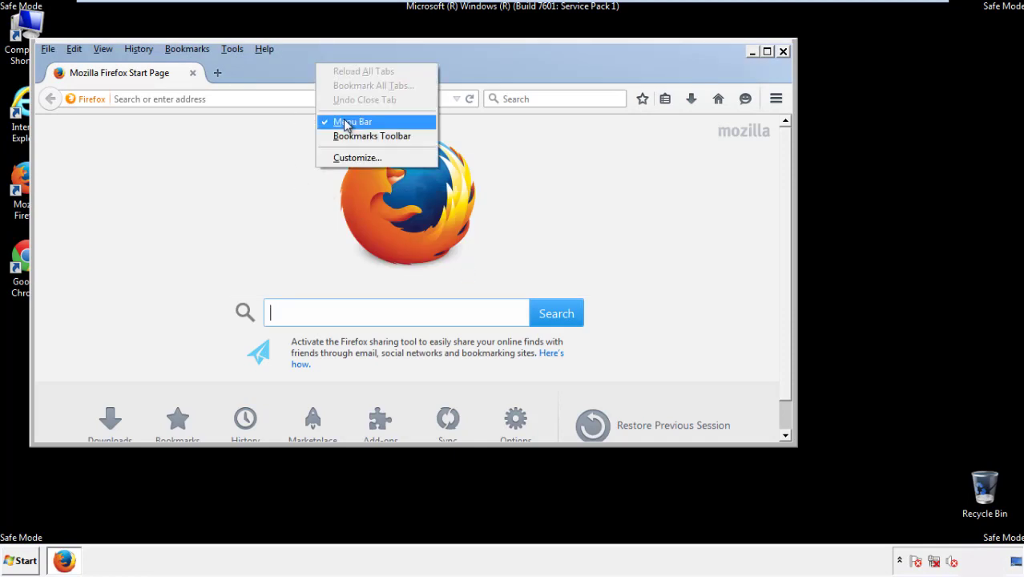
left_click(341, 121)
right_click(324, 68)
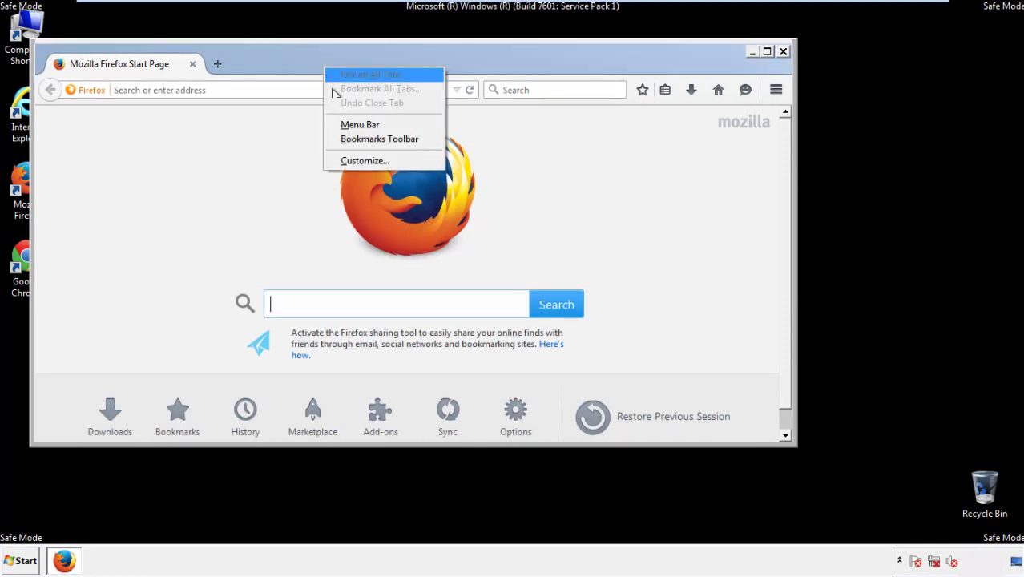
left_click(345, 126)
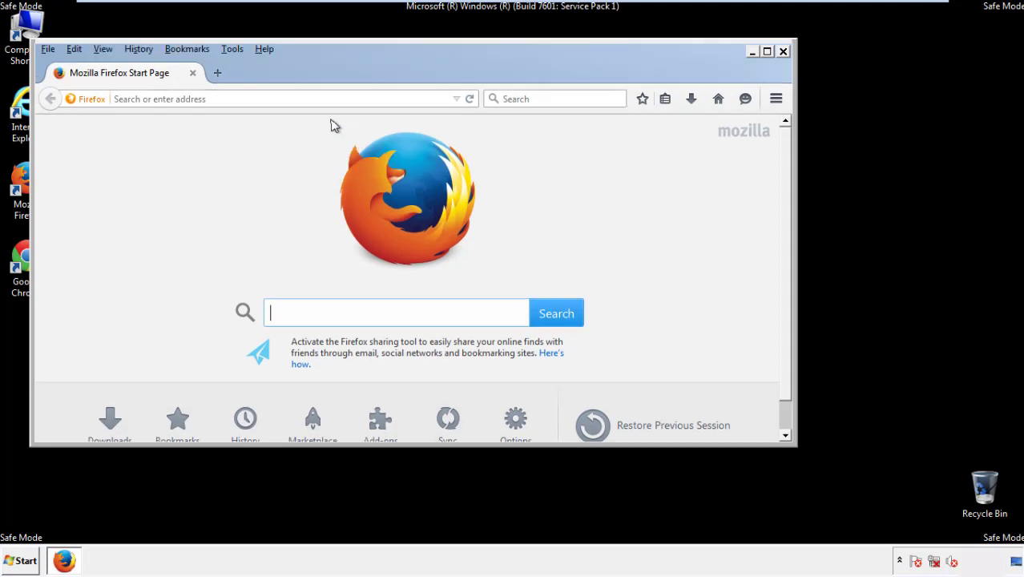
Set Clear Recent History to Everything with all items ticked, including Offline Website Data and Site Preferences.
left_click(144, 51)
left_click(154, 80)
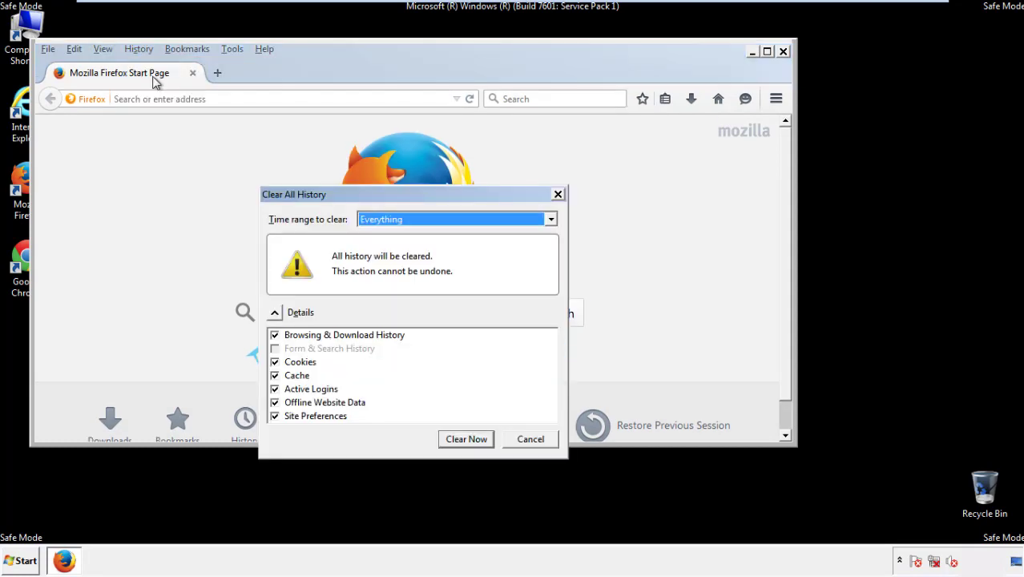
left_click(381, 221)
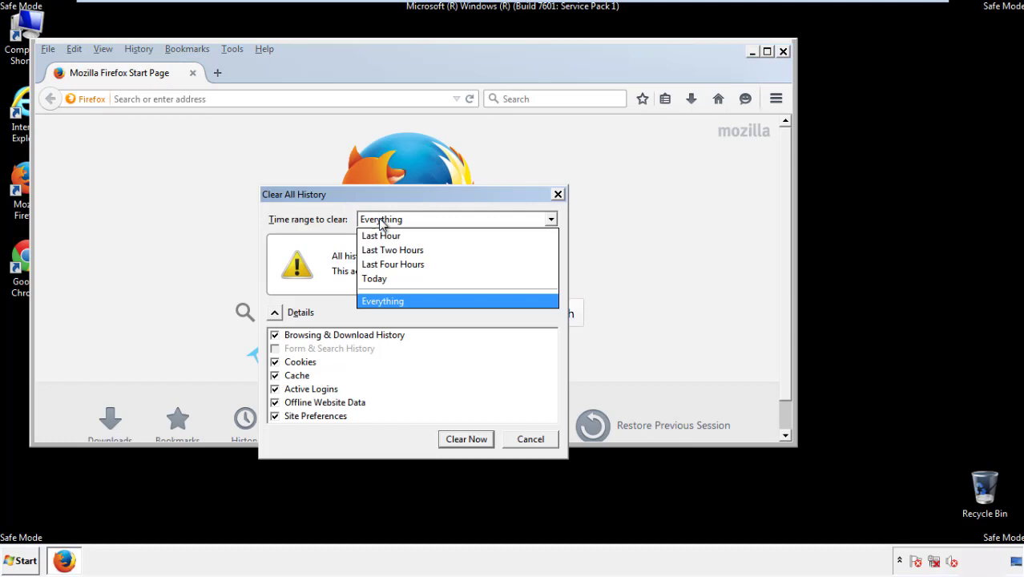
left_click(385, 300)
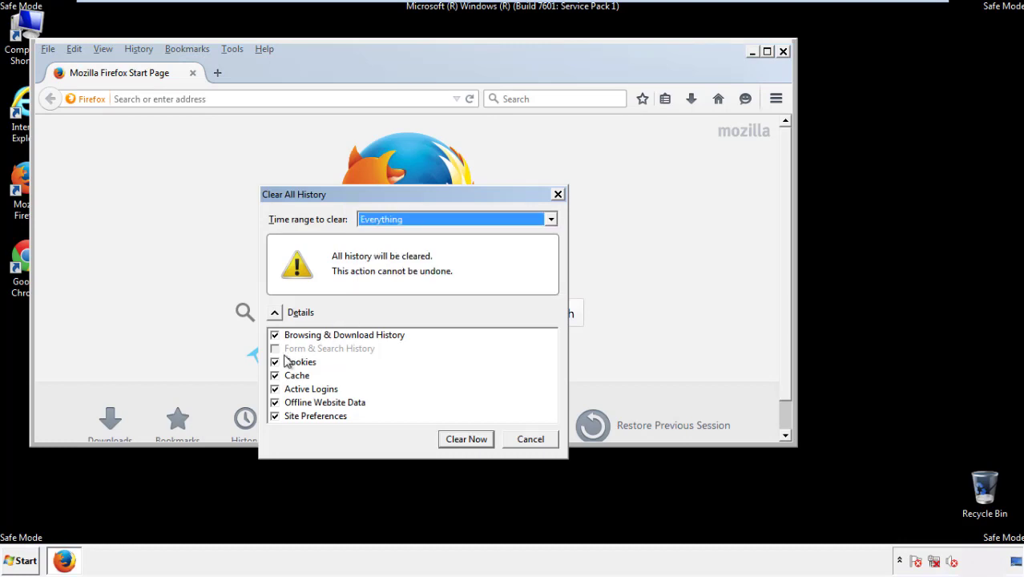
left_click(274, 402)
left_click(274, 402)
left_click(275, 416)
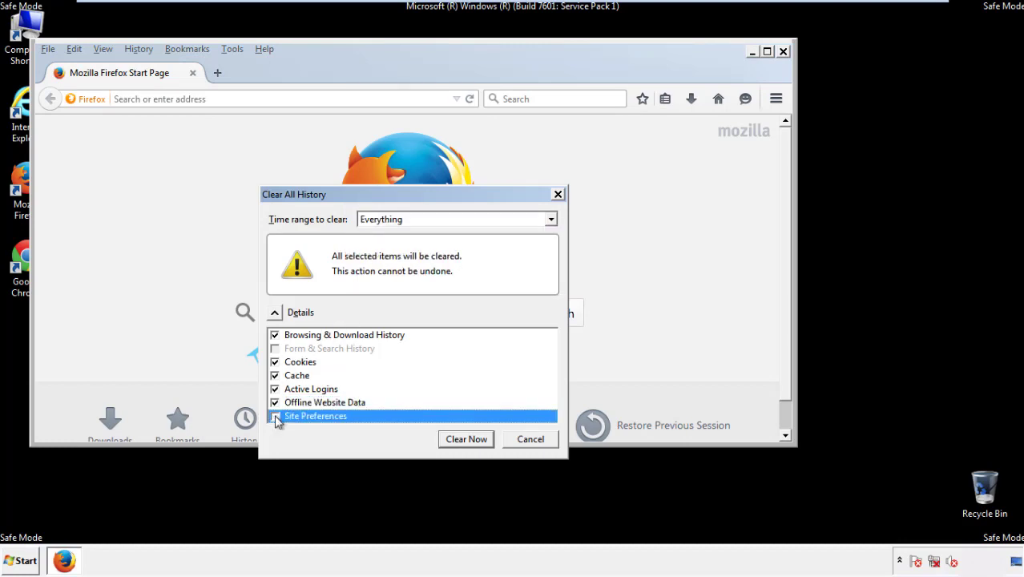
left_click(275, 417)
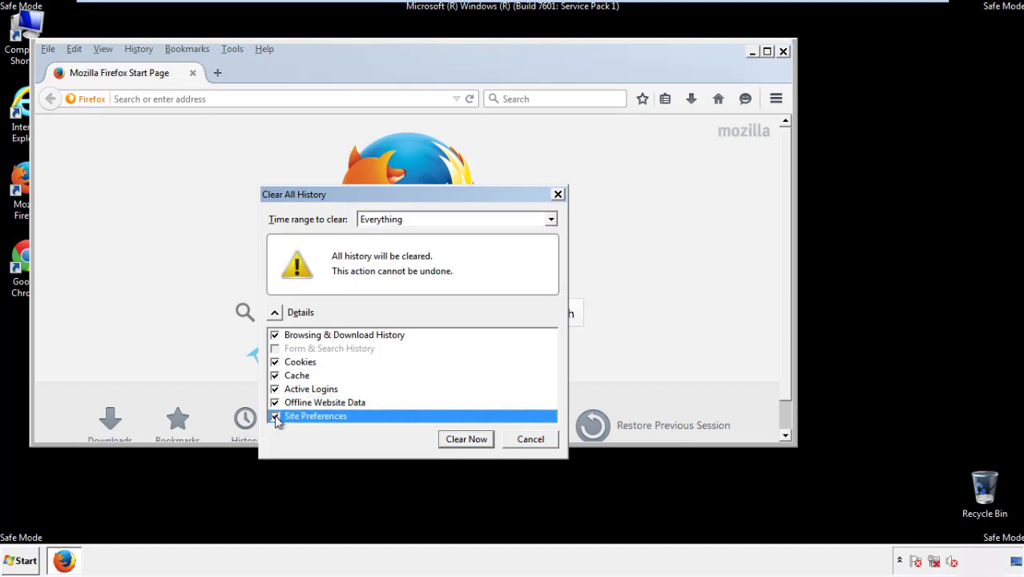
Clear all Firefox history, refresh Firefox to defaults via Troubleshooting Information, dismiss the prompts and close it.
left_click(465, 439)
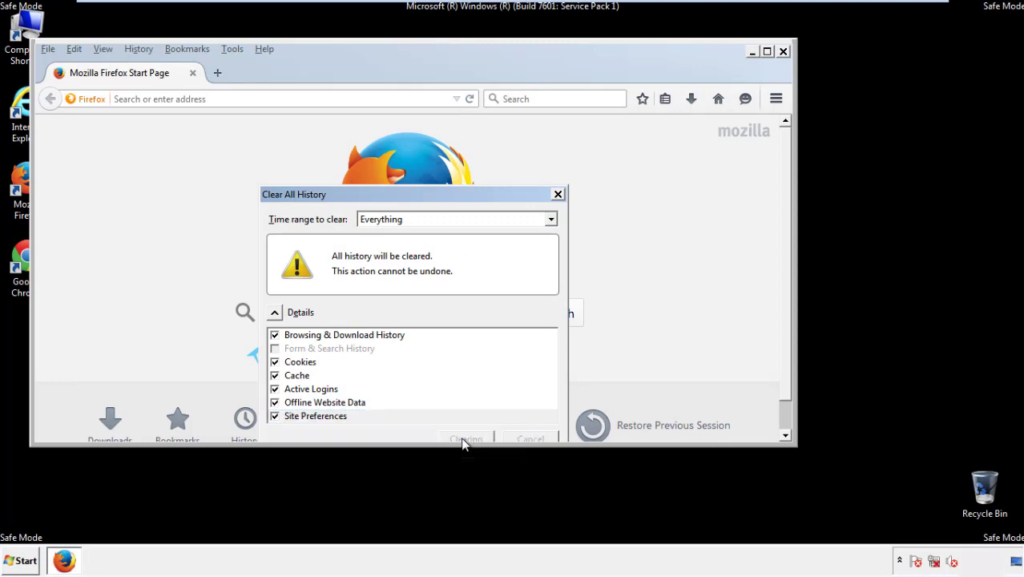
left_click(264, 49)
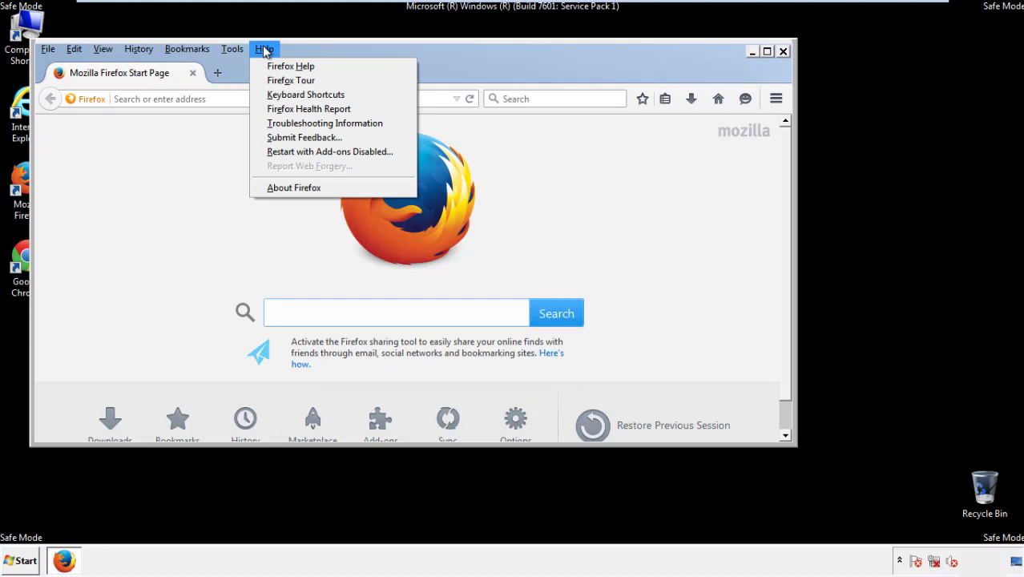
left_click(296, 123)
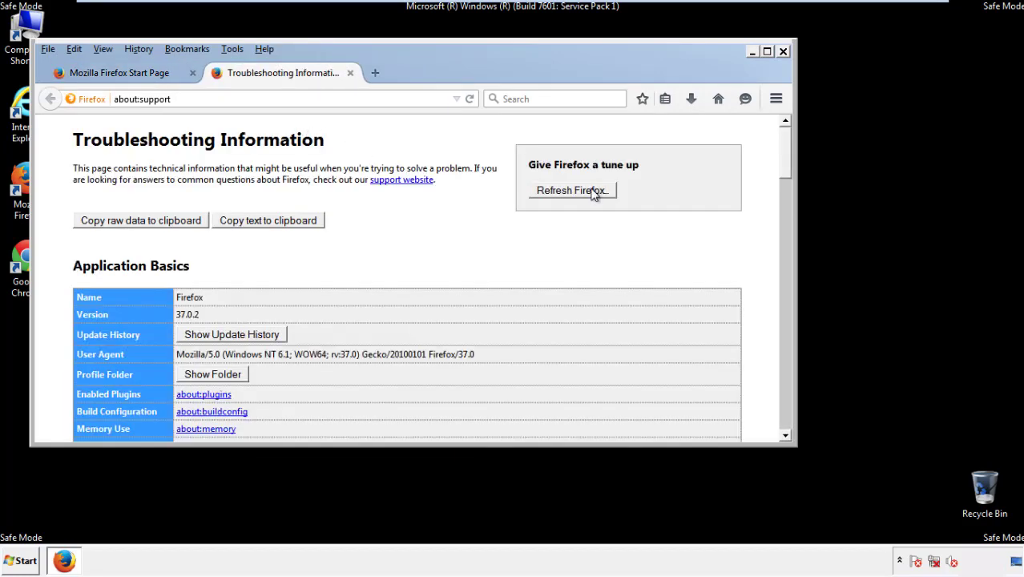
left_click(594, 194)
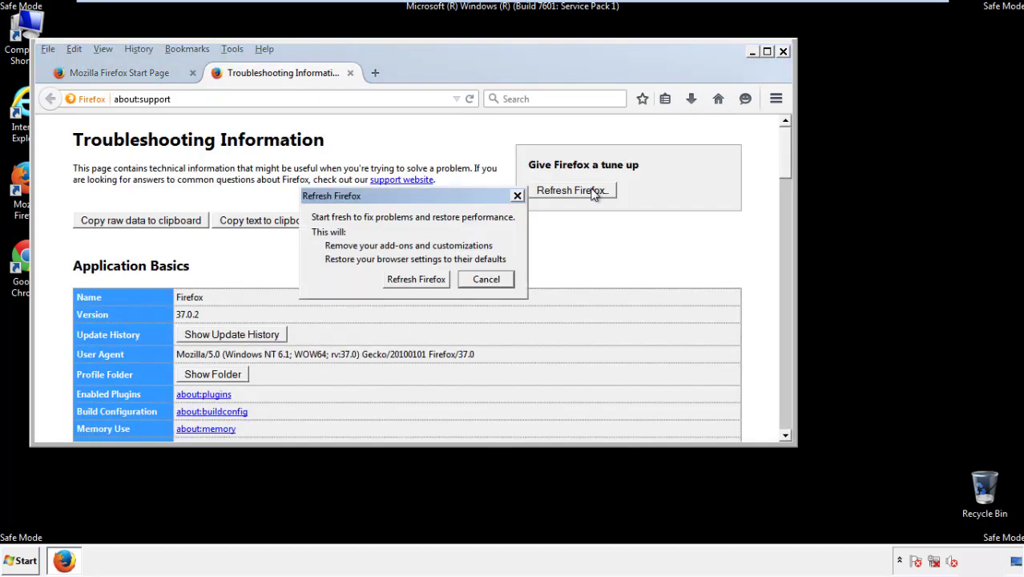
left_click(417, 280)
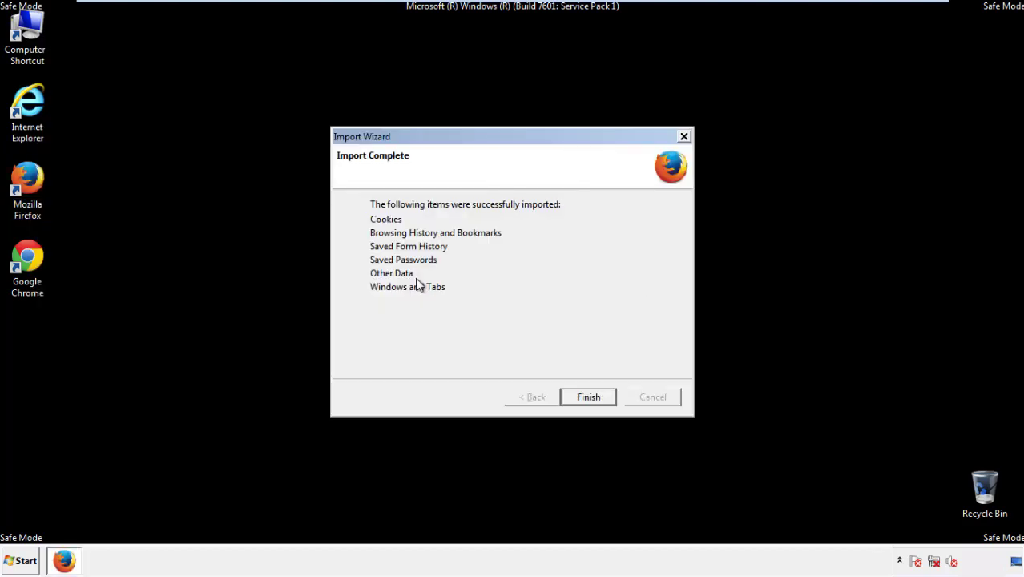
left_click(588, 397)
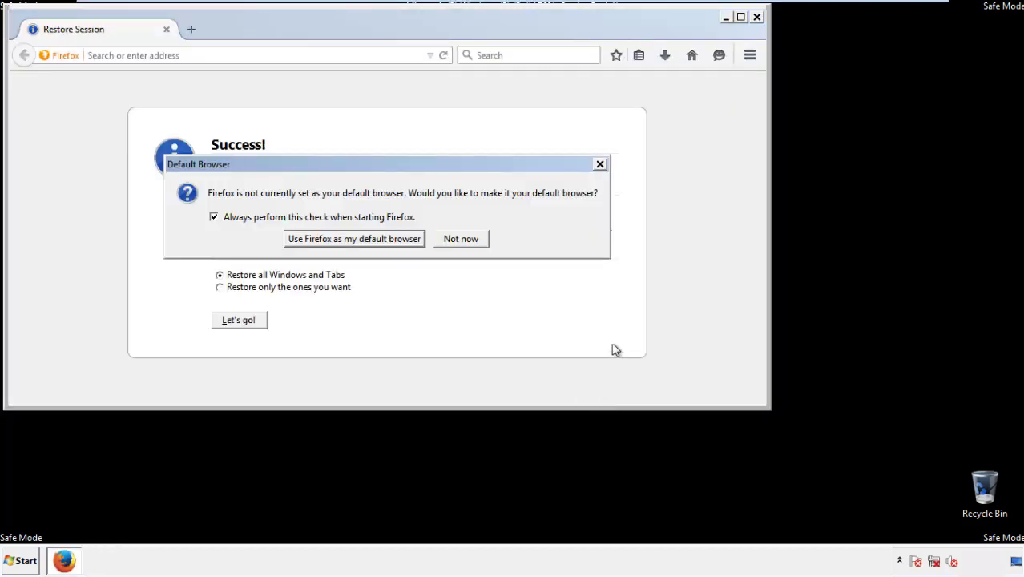
left_click(462, 238)
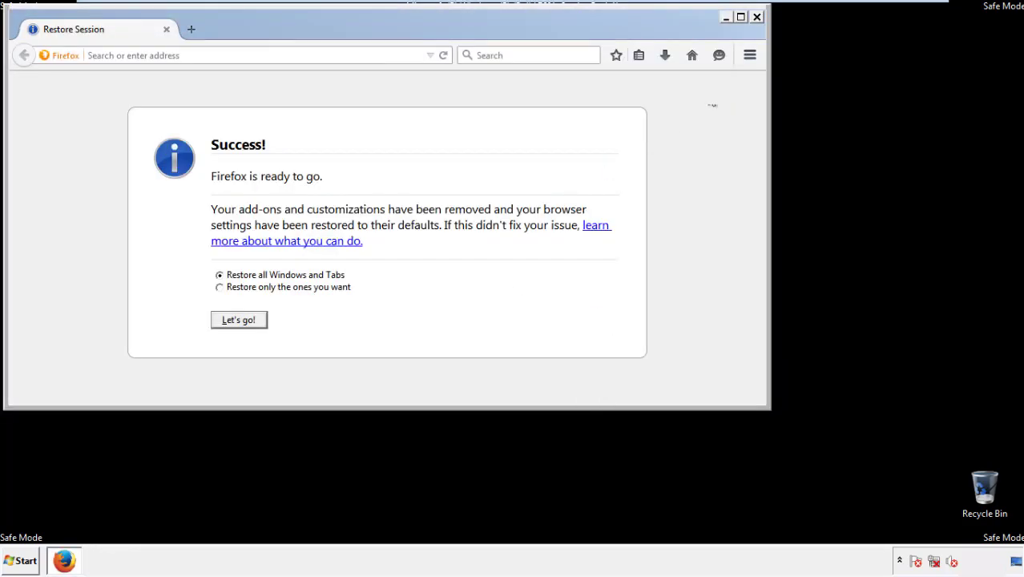
left_click(757, 17)
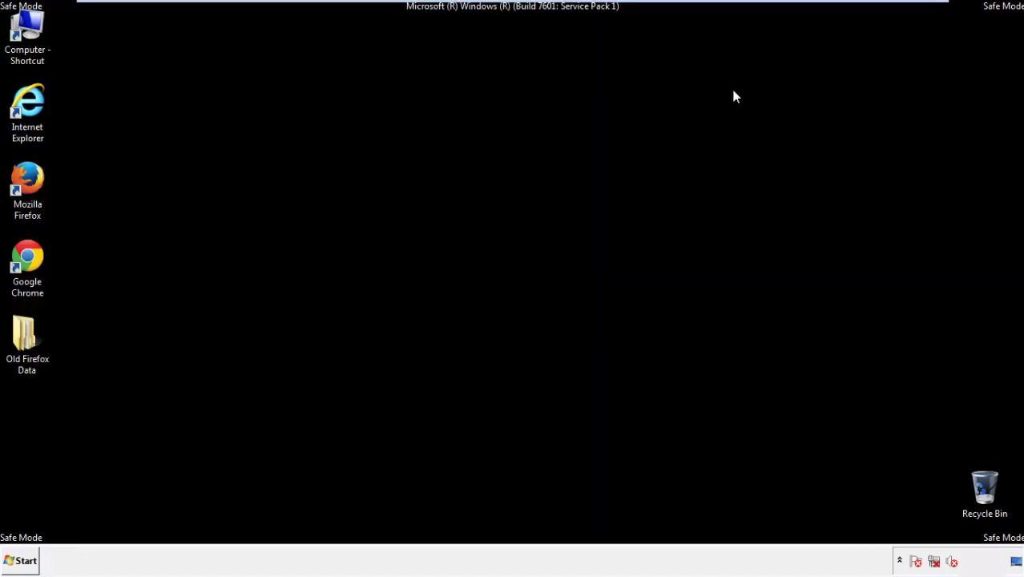
Launch Chrome, choose Don't ask again for the default-browser prompt, and view History from Settings.
left_click(24, 255)
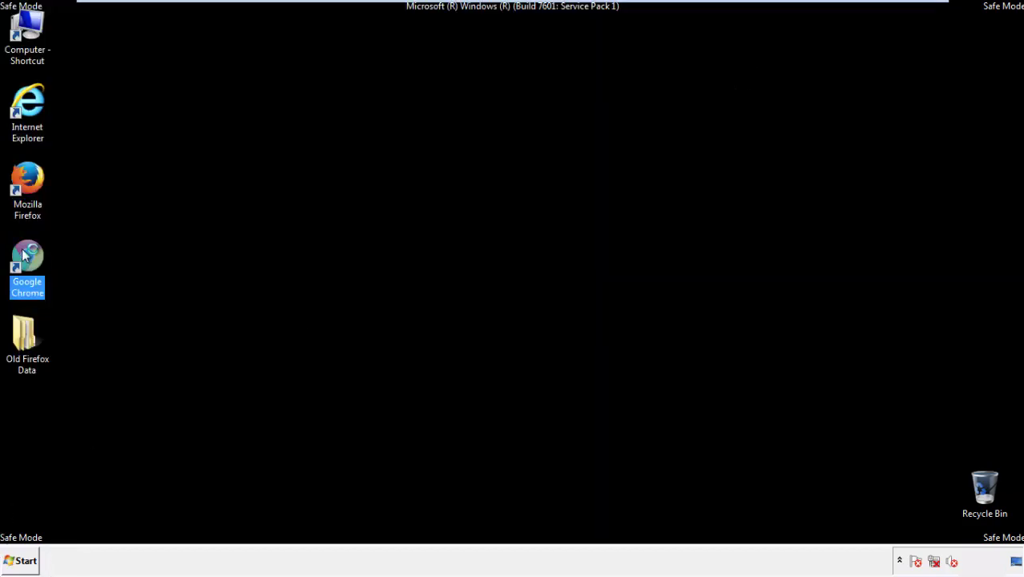
double_click(24, 254)
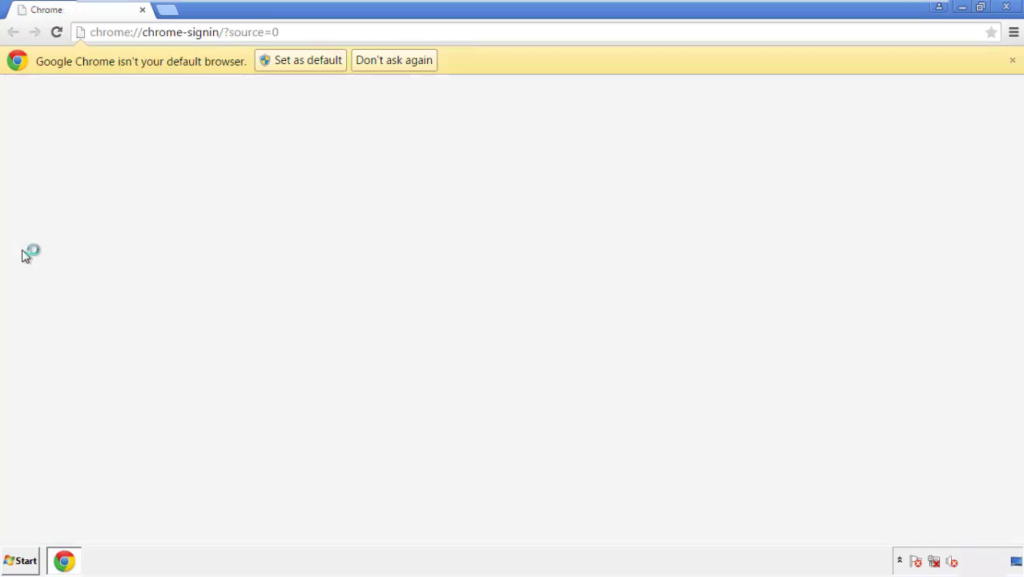
left_click(412, 64)
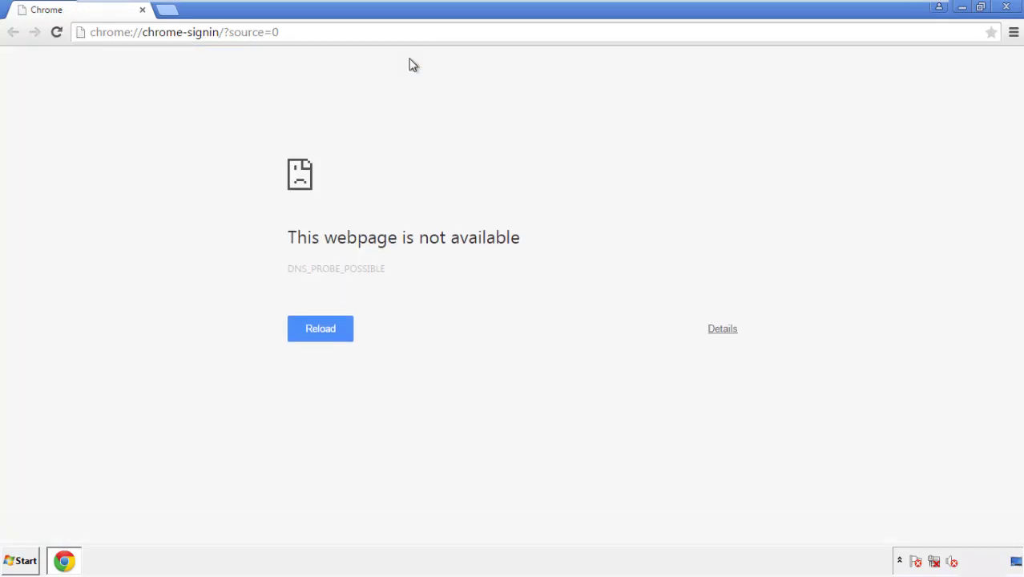
left_click(1013, 36)
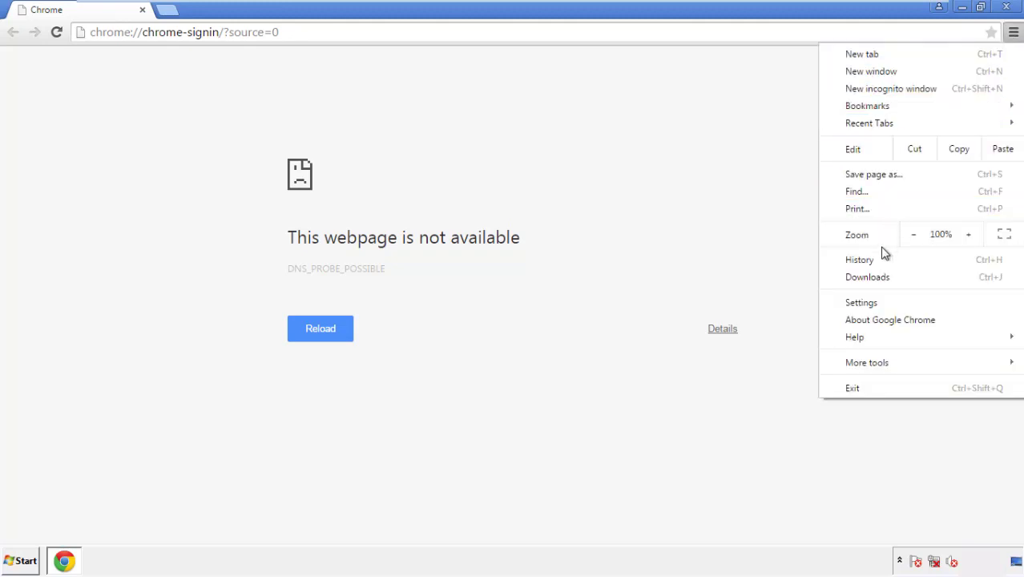
left_click(866, 304)
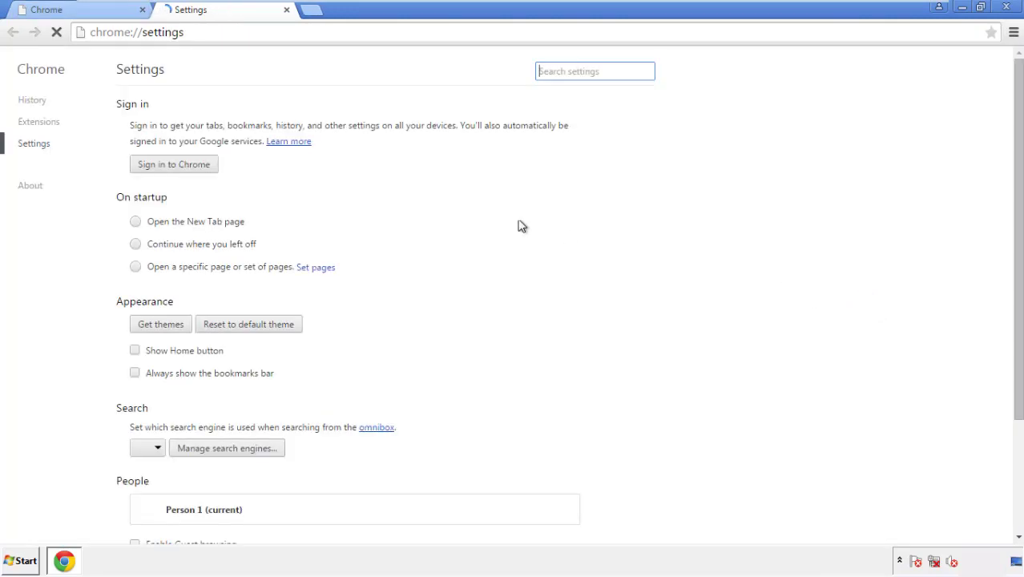
left_click(37, 103)
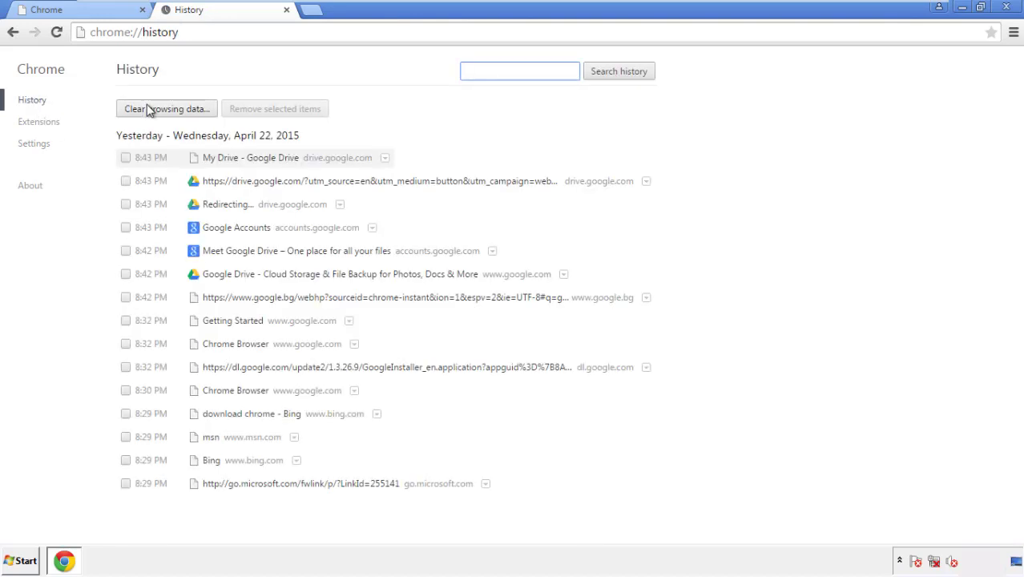
Clear Chrome browsing data from the beginning of time, including autofill data but keeping passwords.
left_click(155, 112)
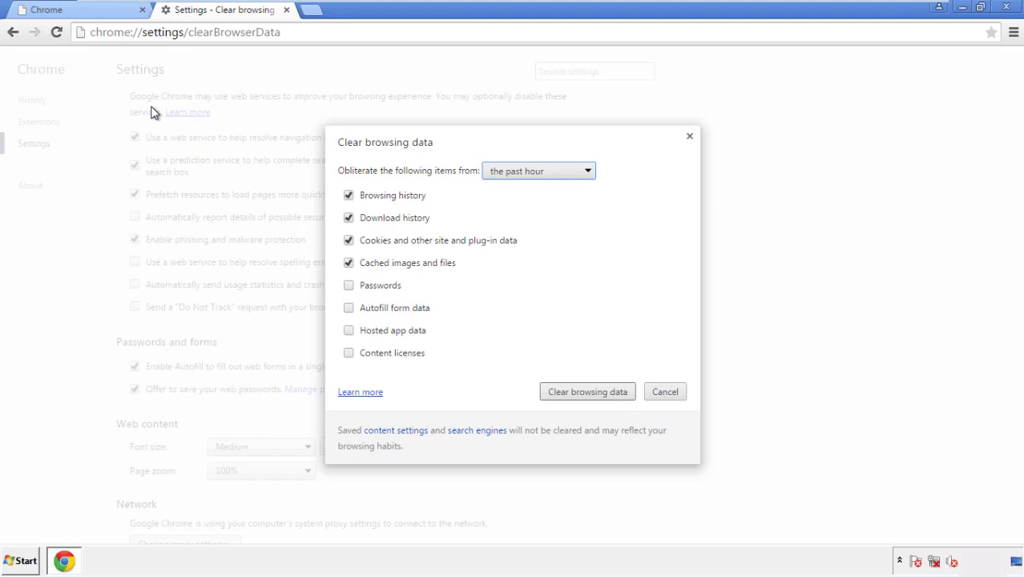
left_click(515, 173)
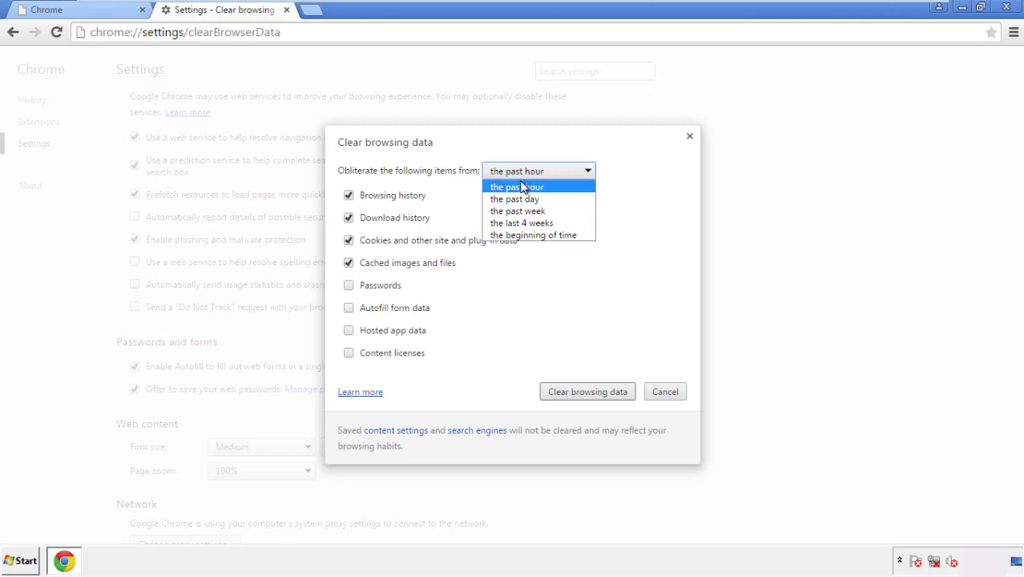
left_click(513, 238)
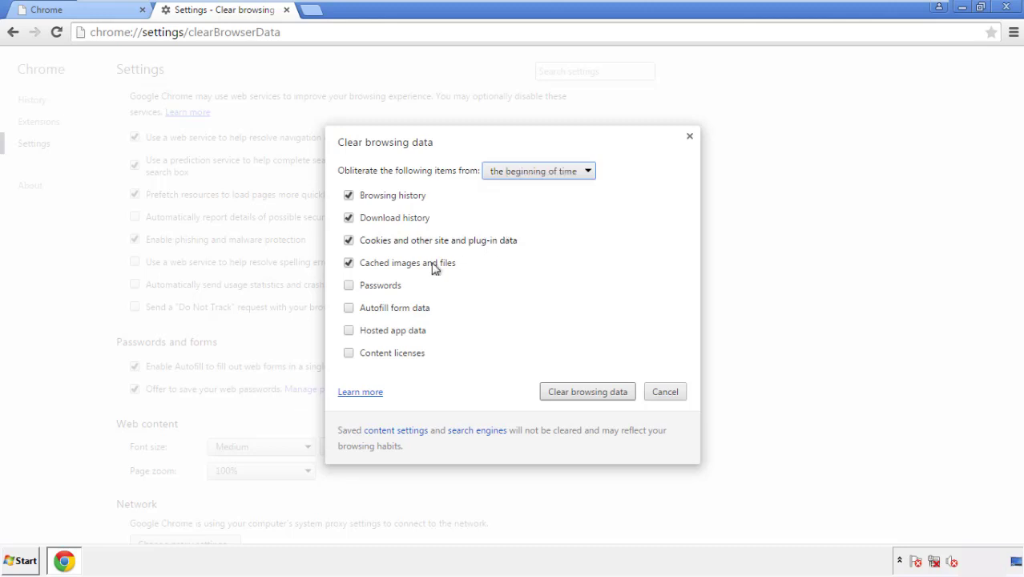
left_click(354, 308)
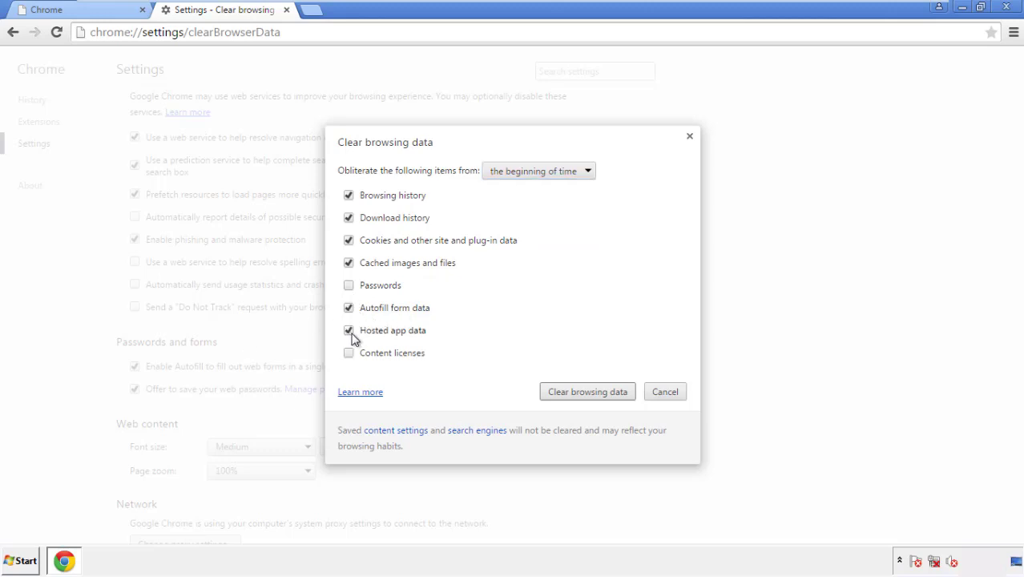
left_click(571, 392)
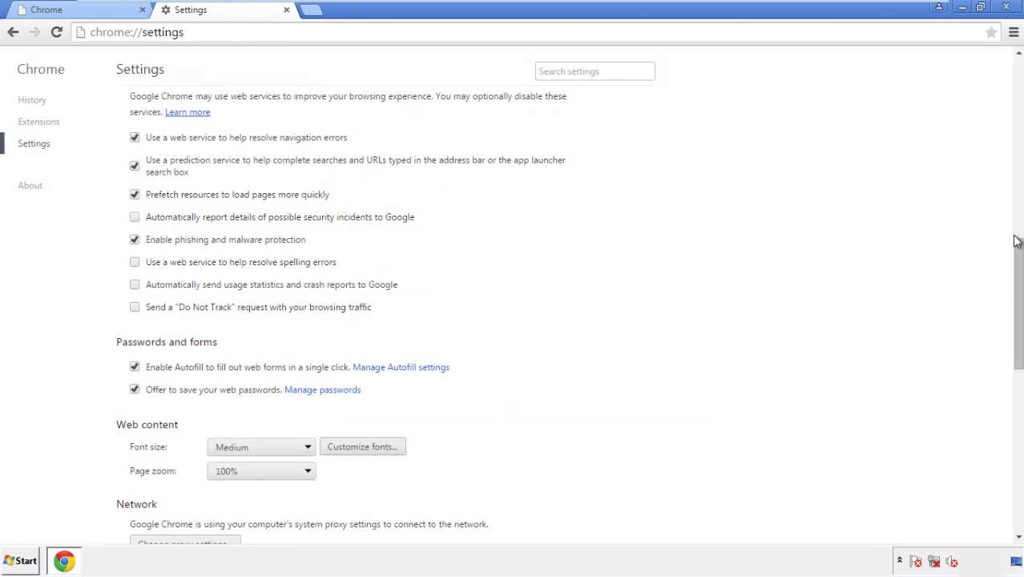
Reset Chrome's settings to their original defaults and close the browser.
left_click_drag(1016, 241, 1016, 425)
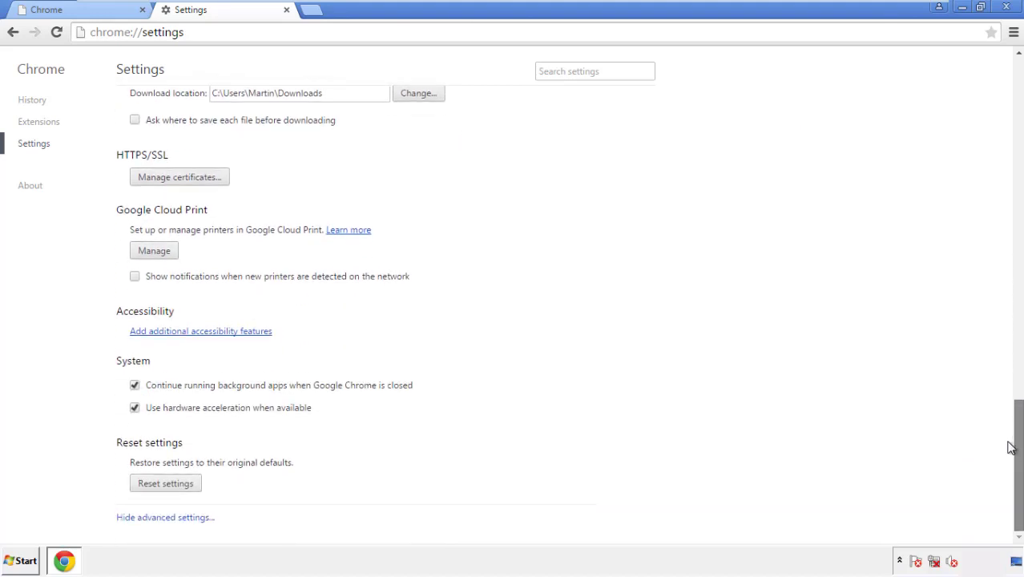
left_click(194, 486)
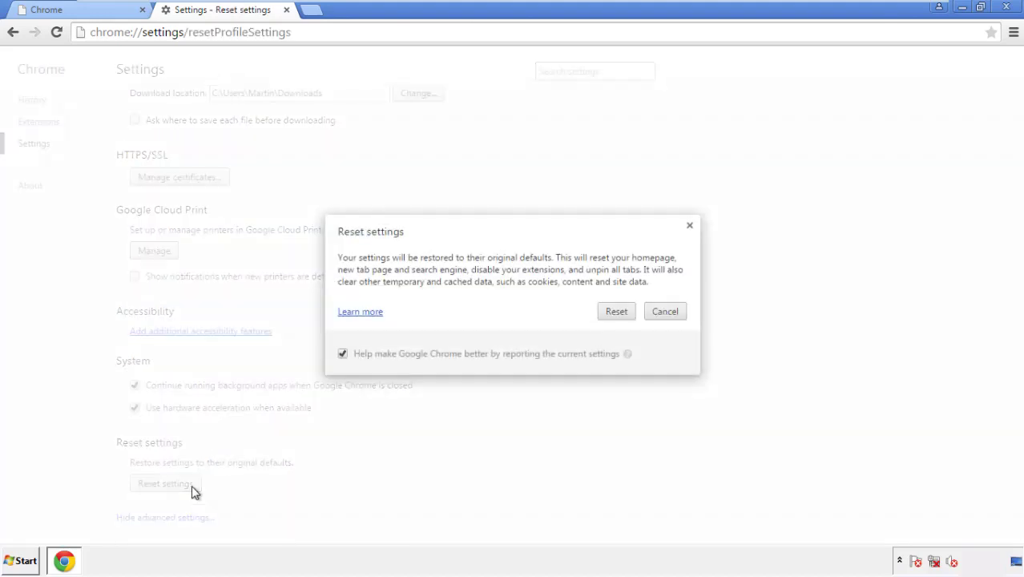
left_click(617, 312)
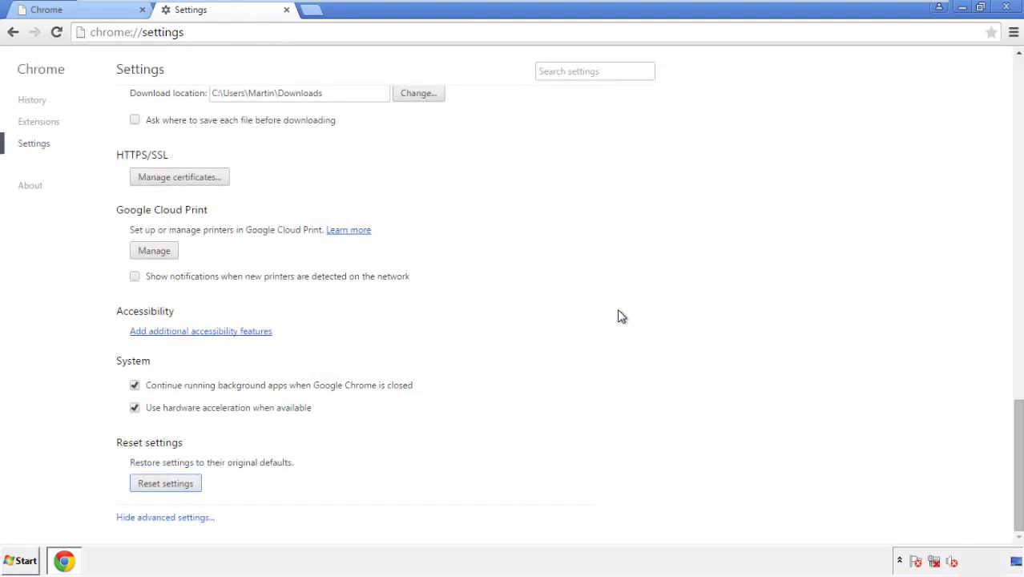
left_click(1002, 7)
Launch Firefox, remove Search Mine in the Add-ons Manager, and close Firefox.
left_click(553, 259)
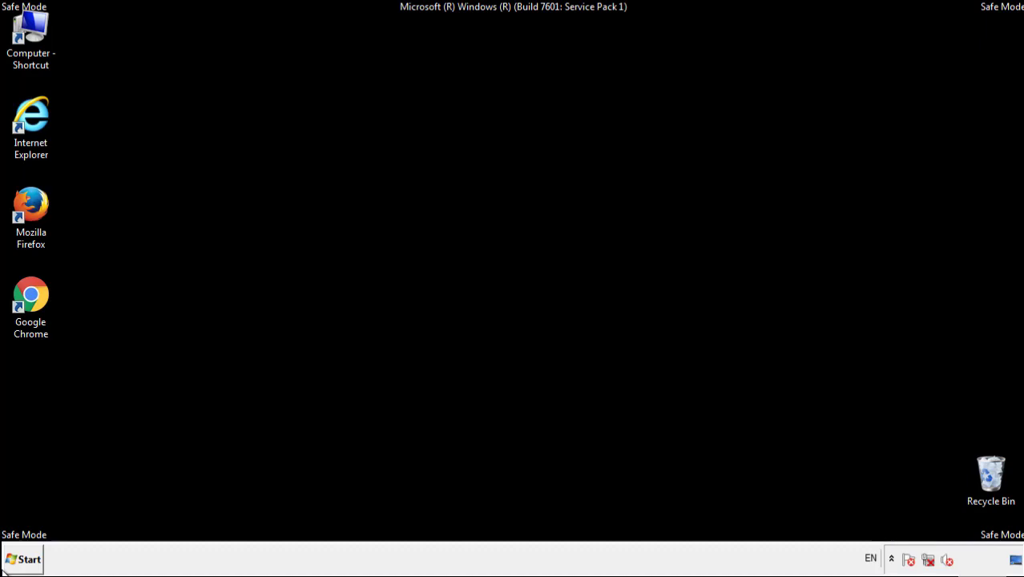
double_click(40, 200)
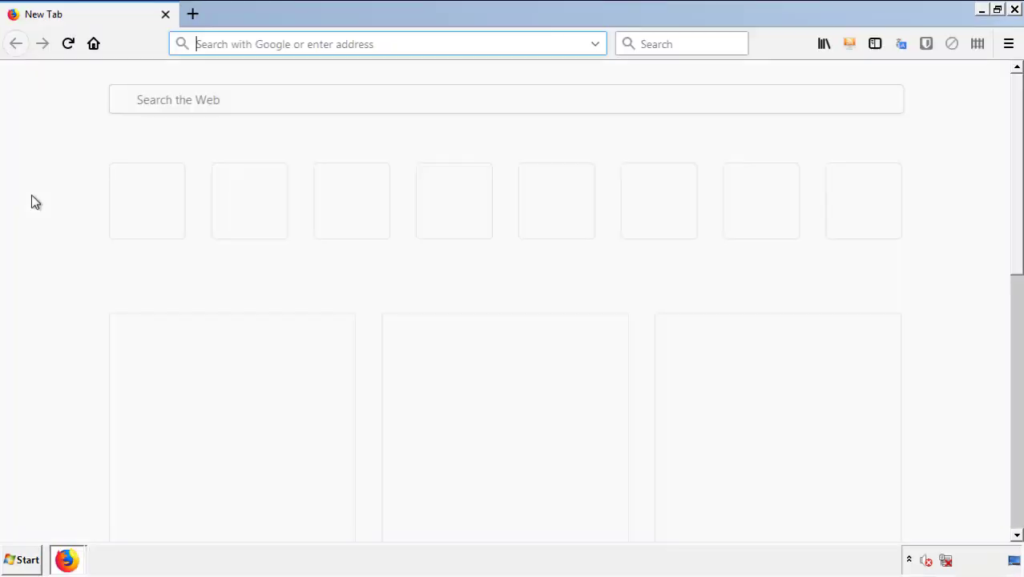
left_click(1009, 43)
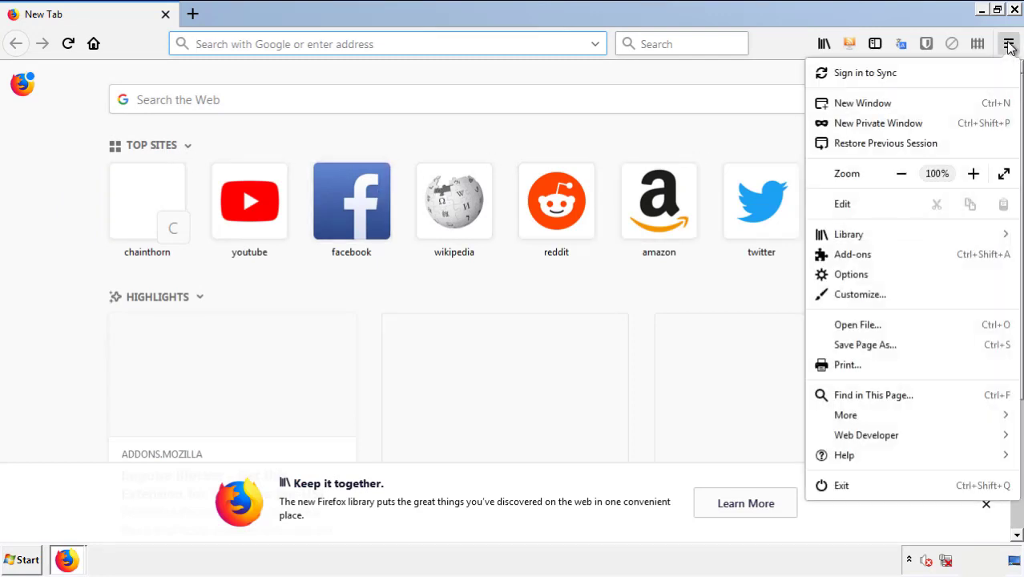
left_click(945, 262)
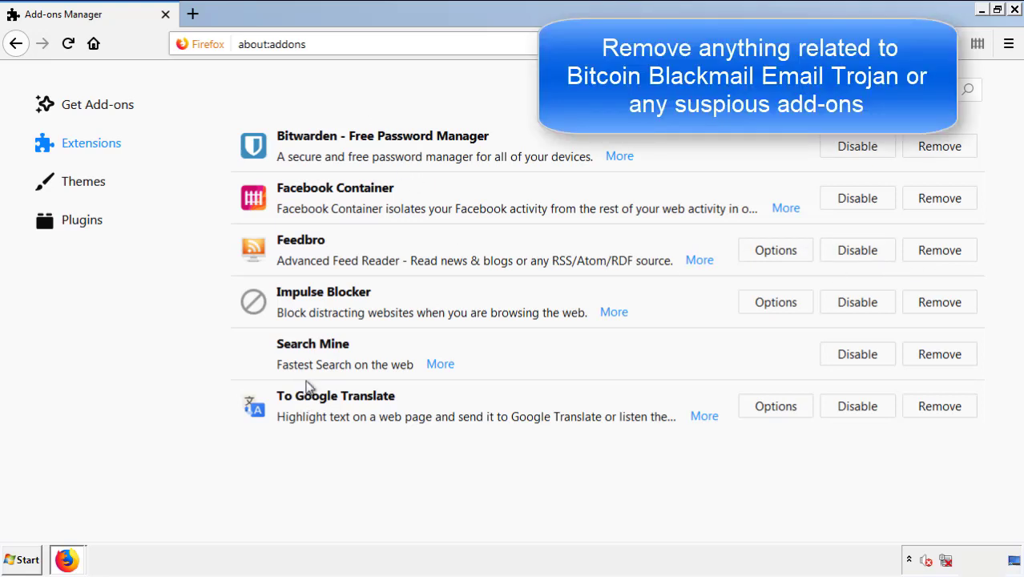
left_click(938, 356)
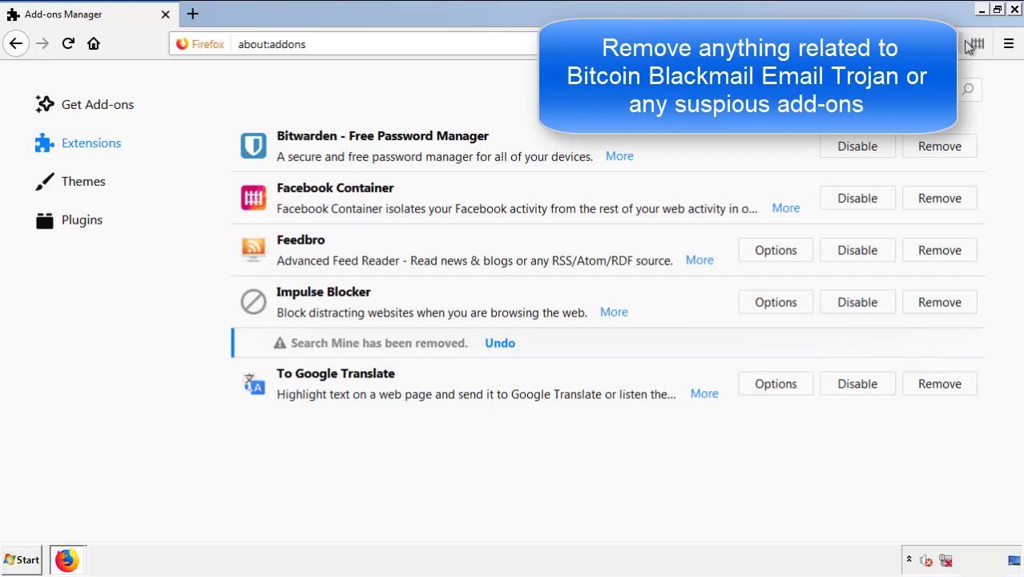
left_click(1015, 10)
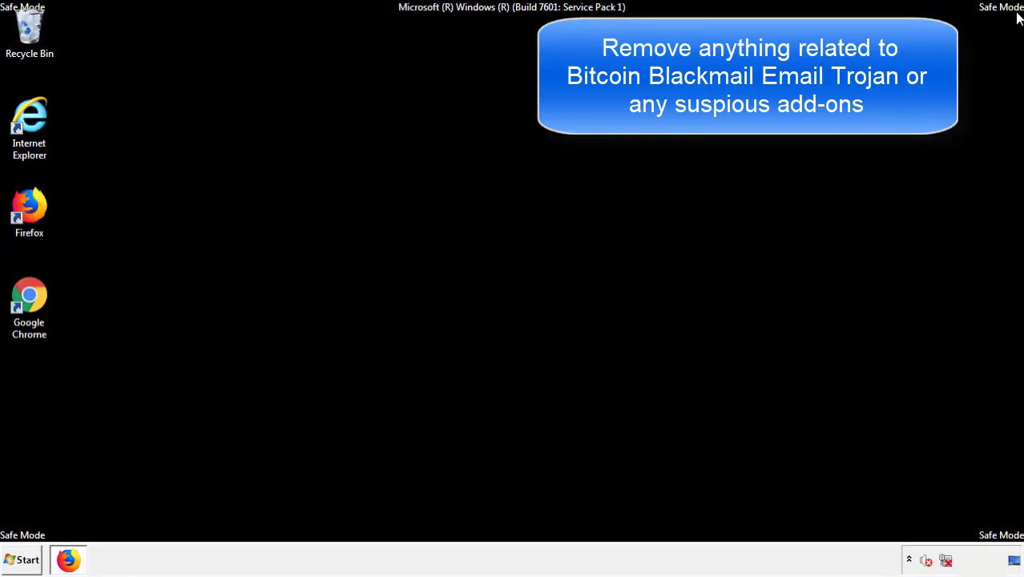
Remove Search Mine from Chrome's Extensions page, confirm the removal, and close Chrome.
double_click(30, 298)
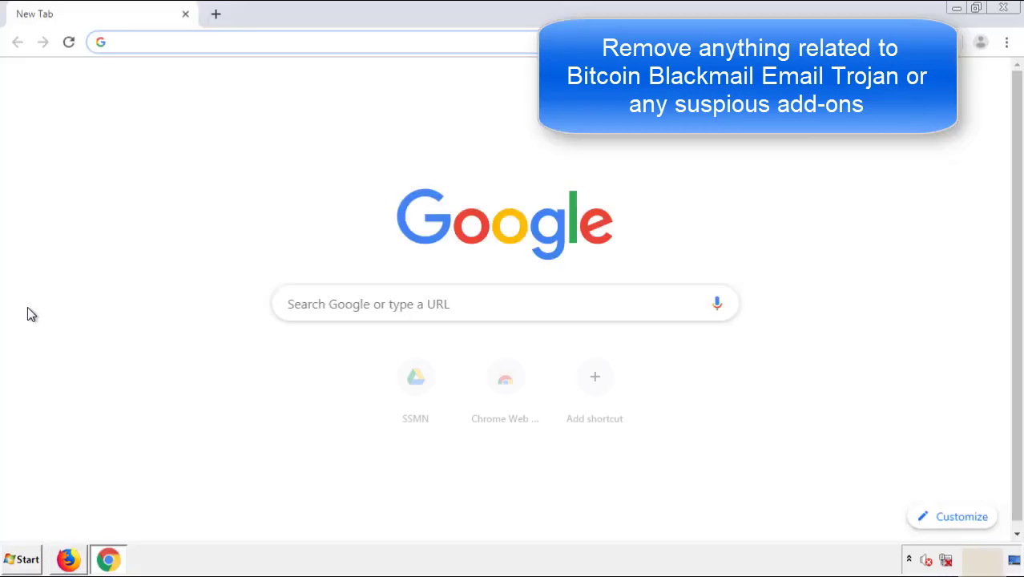
left_click(1007, 42)
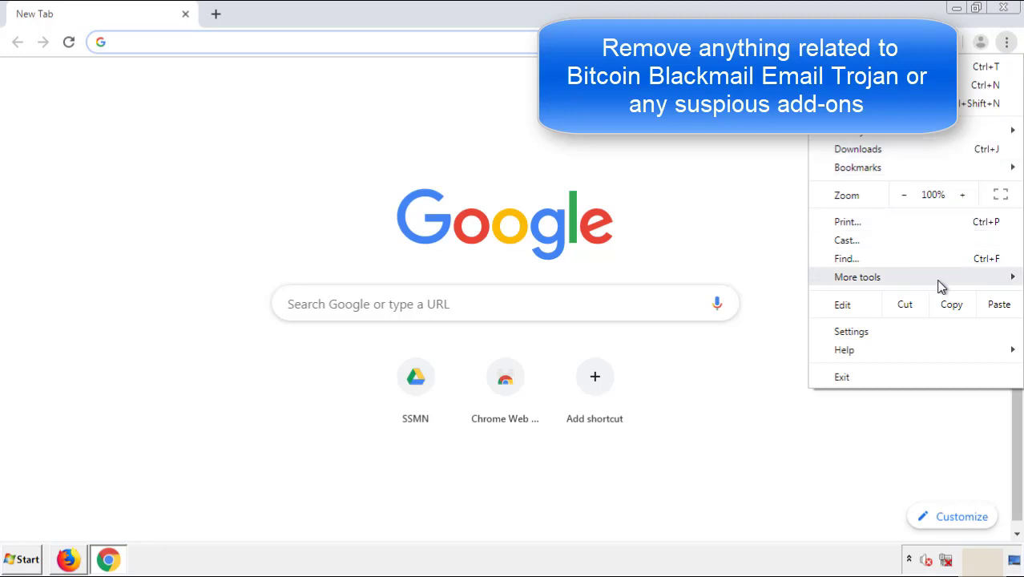
mouse_move(919, 281)
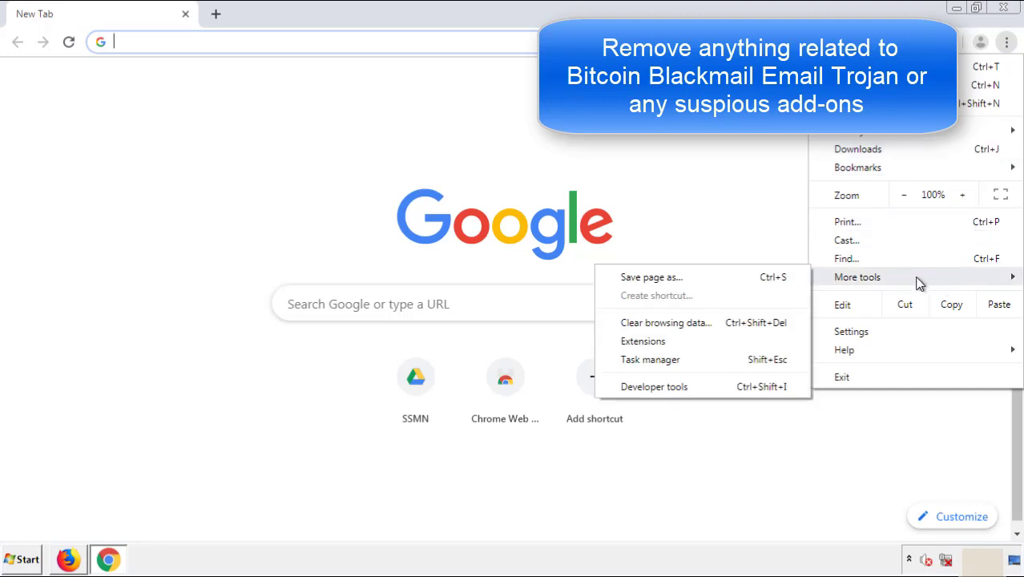
left_click(651, 340)
scroll(290, 263, "down", 10)
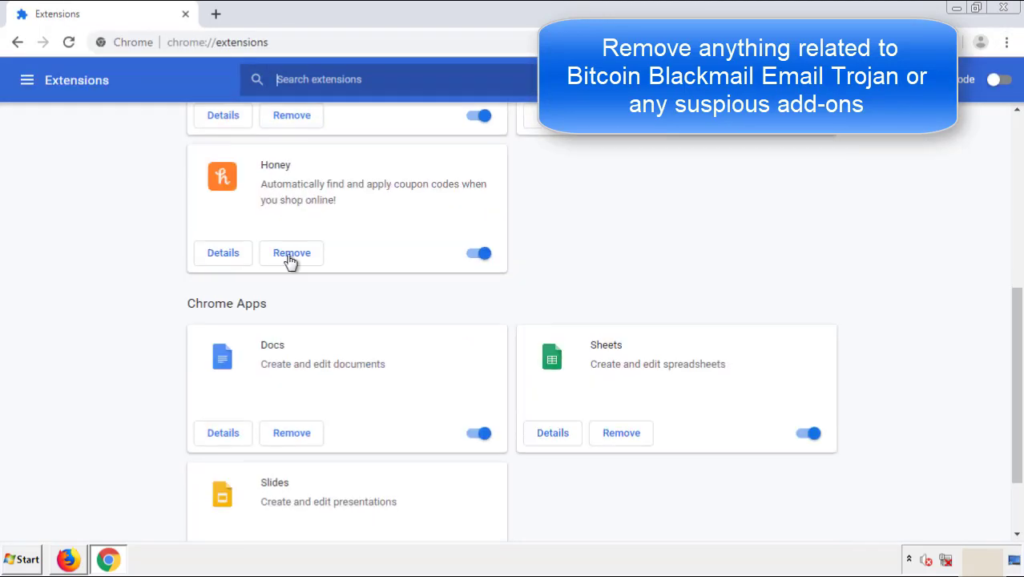
scroll(389, 292, "up", 10)
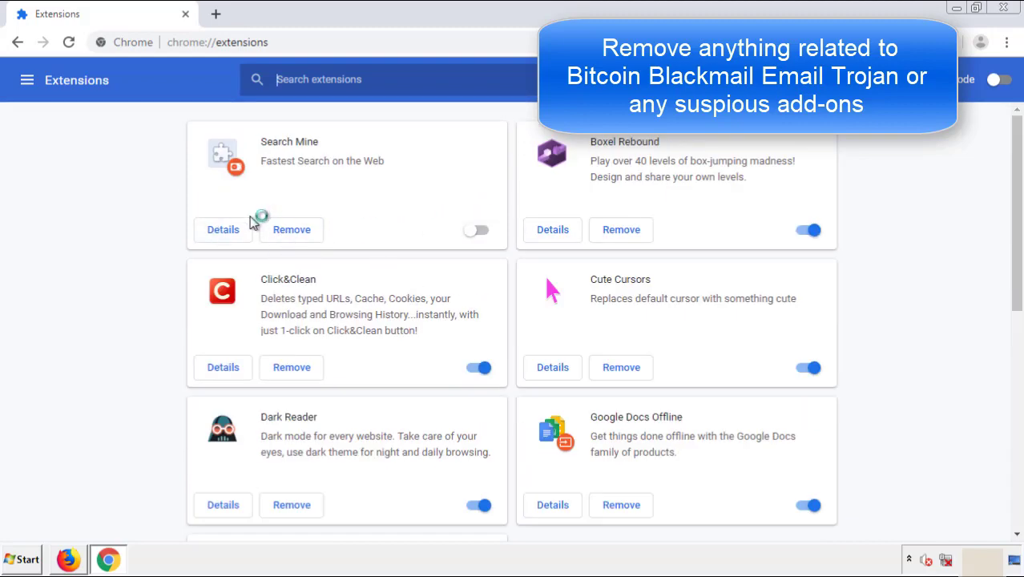
left_click(290, 234)
left_click(563, 143)
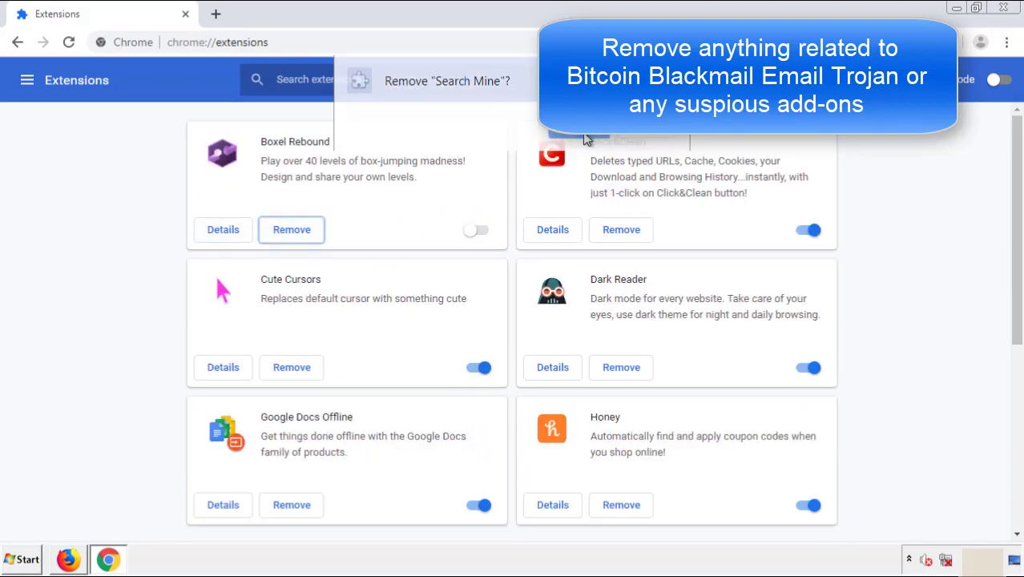
left_click(1012, 10)
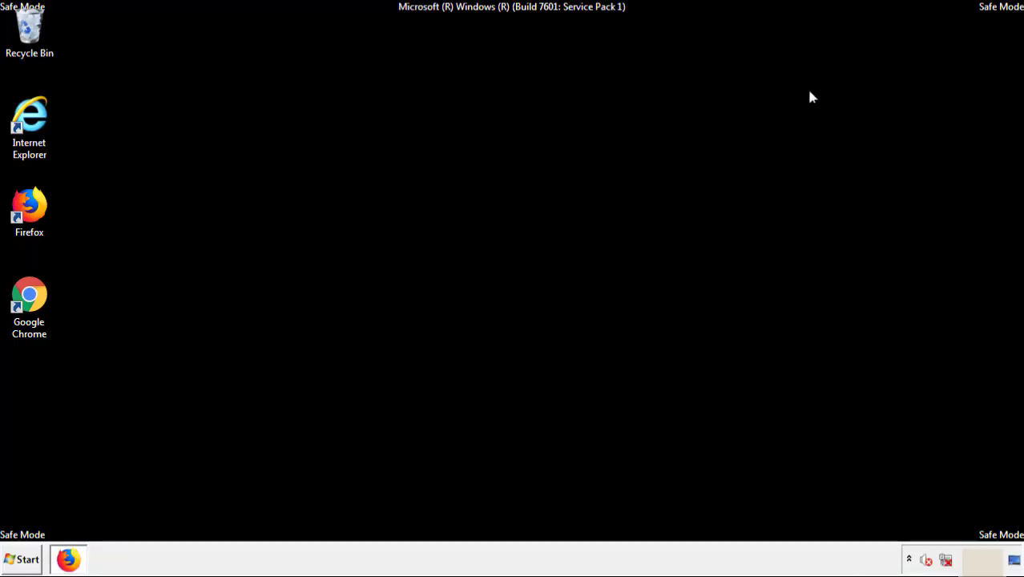
Open the Start menu and expand the Shut down arrow to show Restart.
left_click(24, 560)
left_click(276, 525)
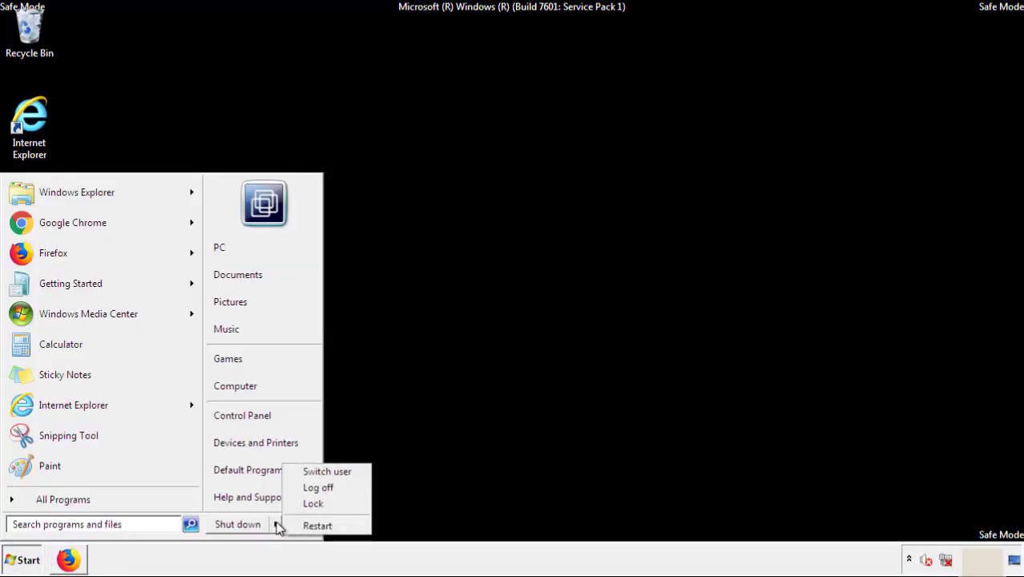